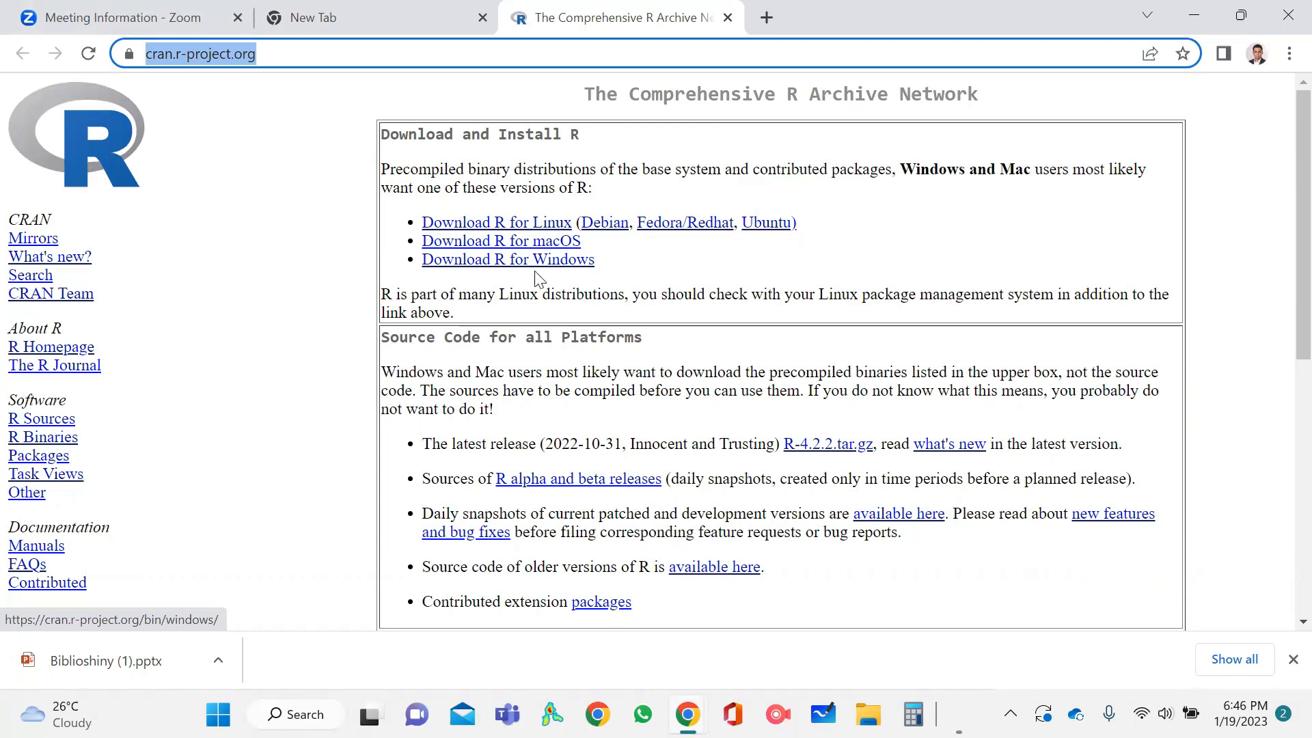
# Download the R-4.2.2 installer for Windows from the base distribution on the CRAN site
pyautogui.click(483, 264)
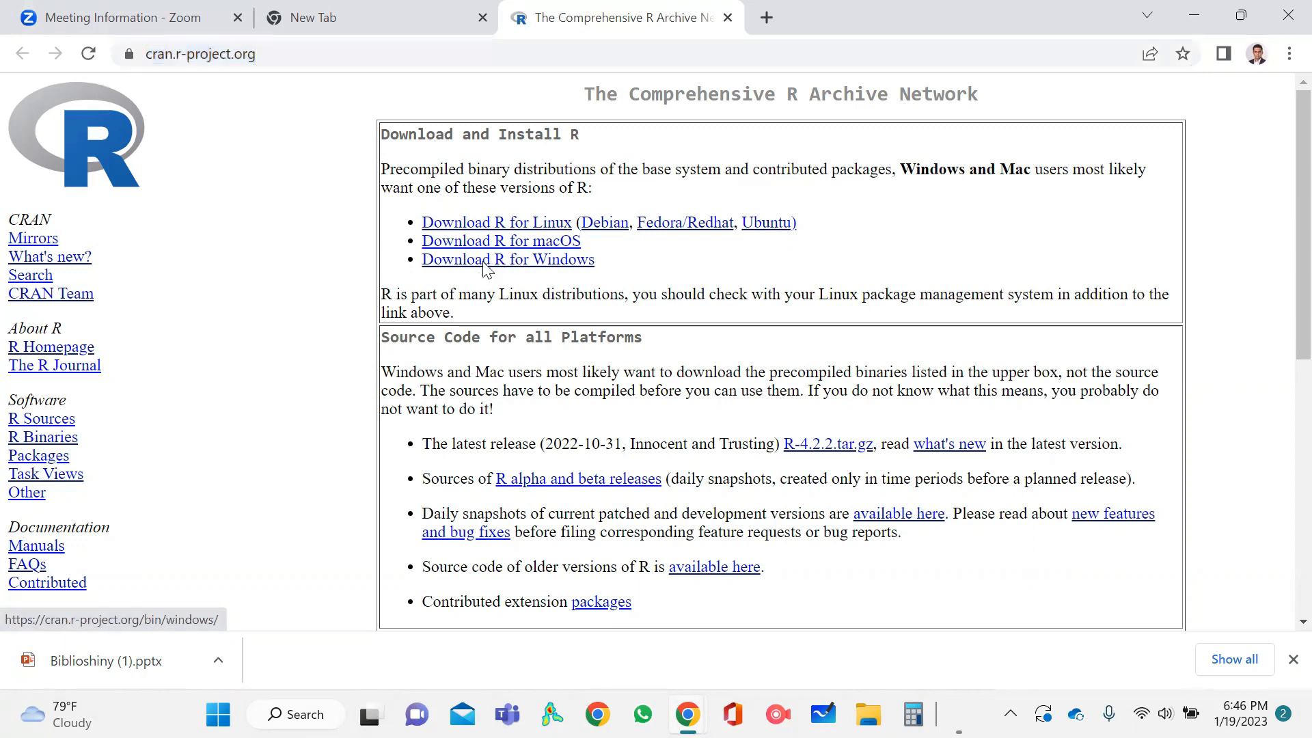
pyautogui.click(483, 264)
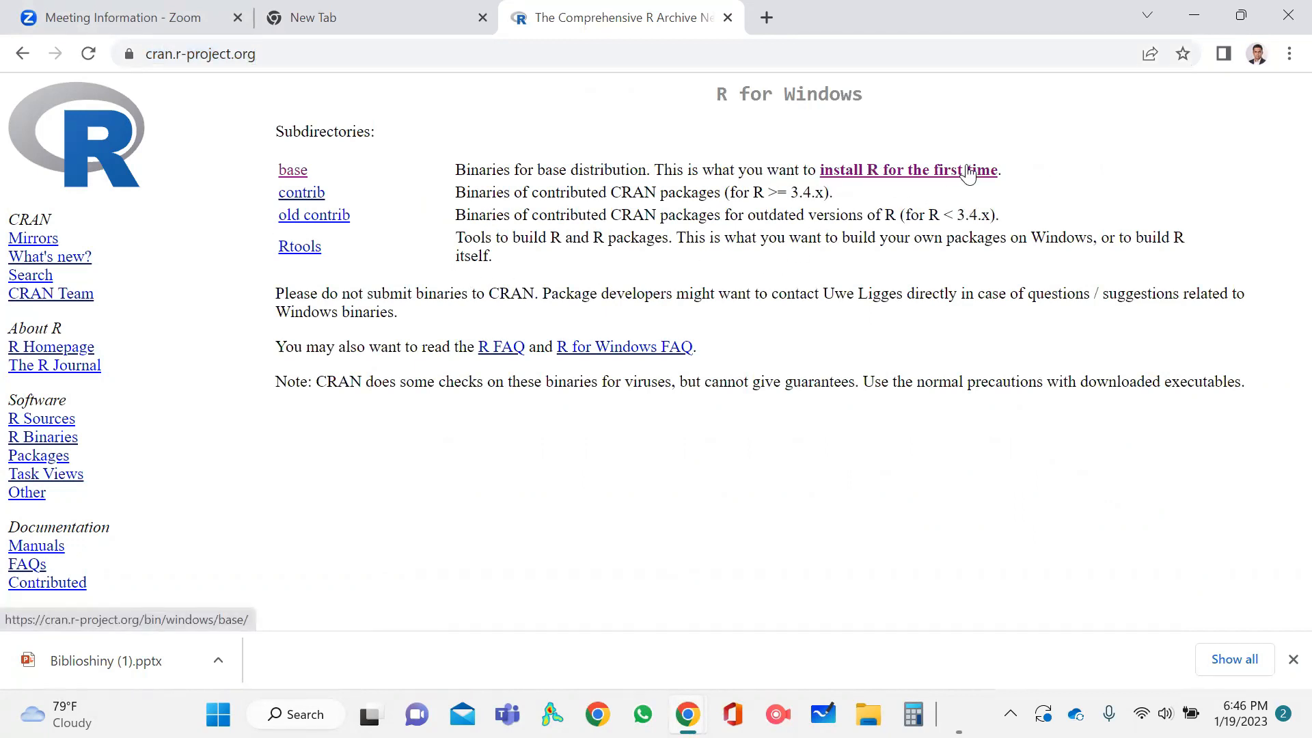
pyautogui.click(929, 176)
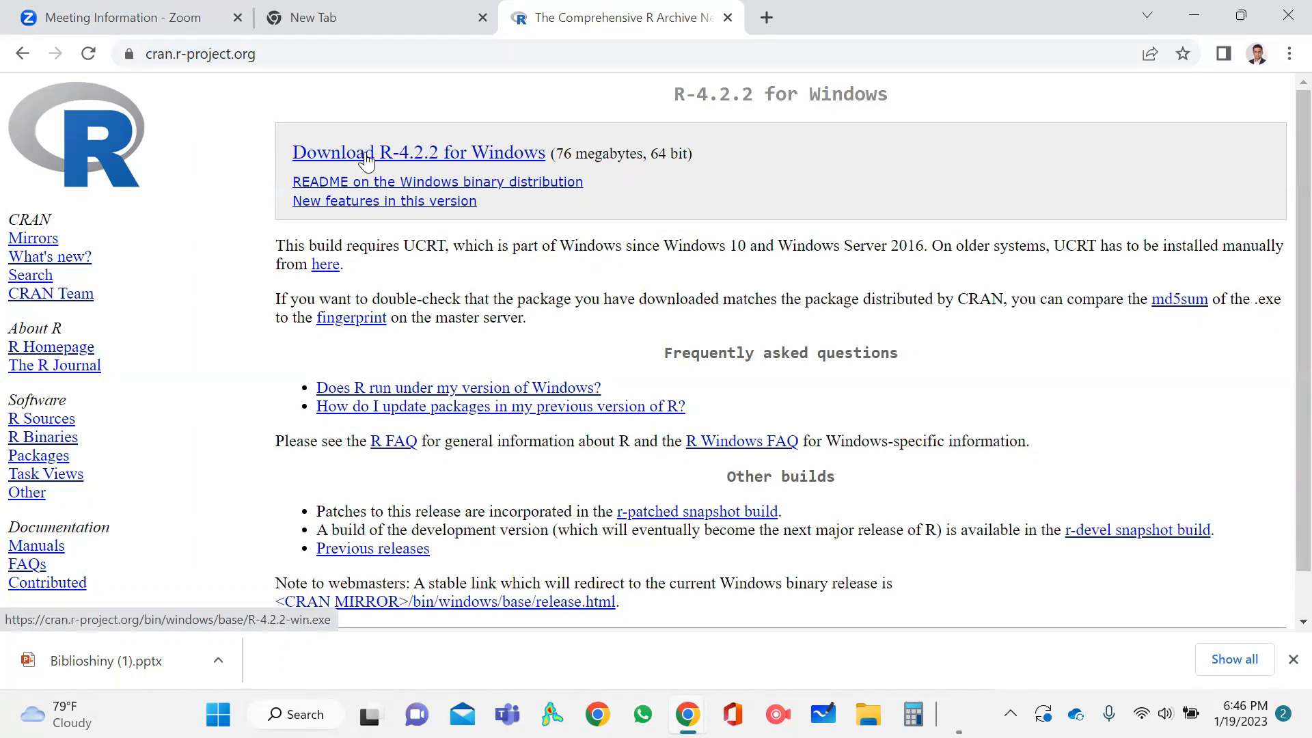
pyautogui.click(367, 154)
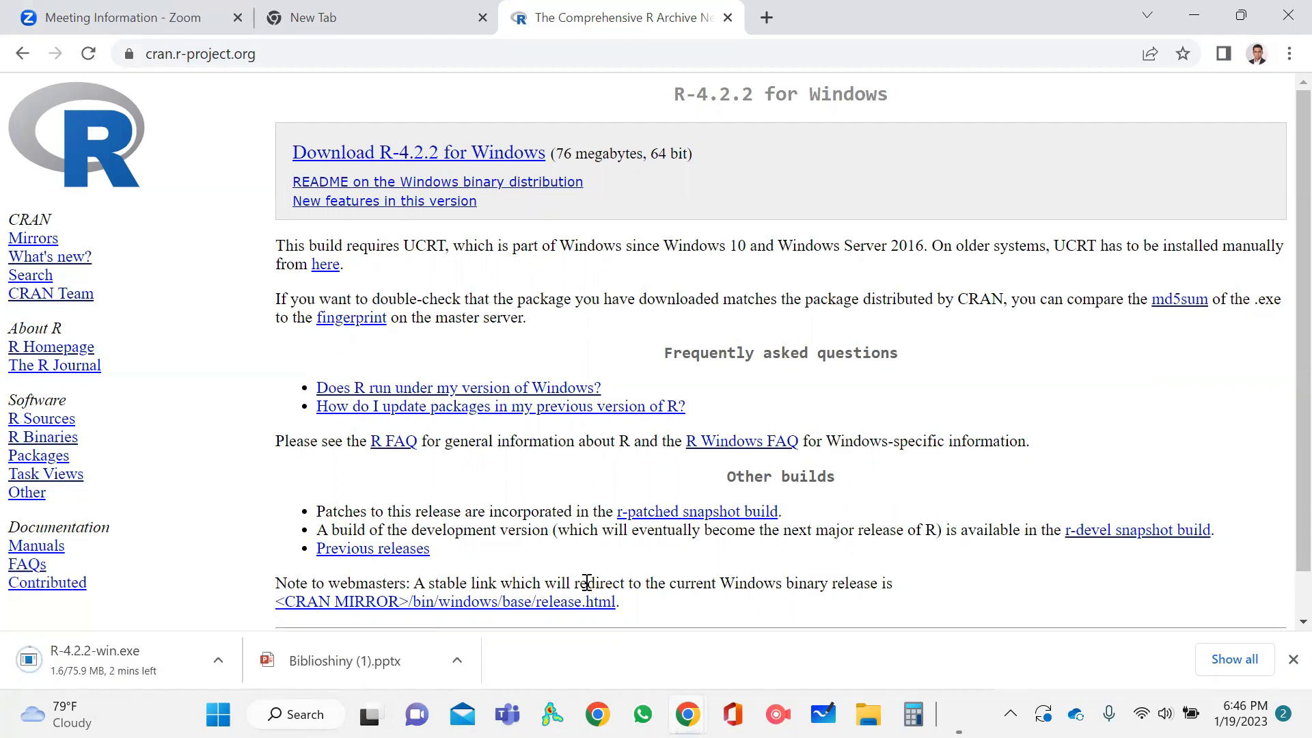
# Show the downloaded R-4.2.2-win.exe in its folder and launch the installer
pyautogui.click(218, 660)
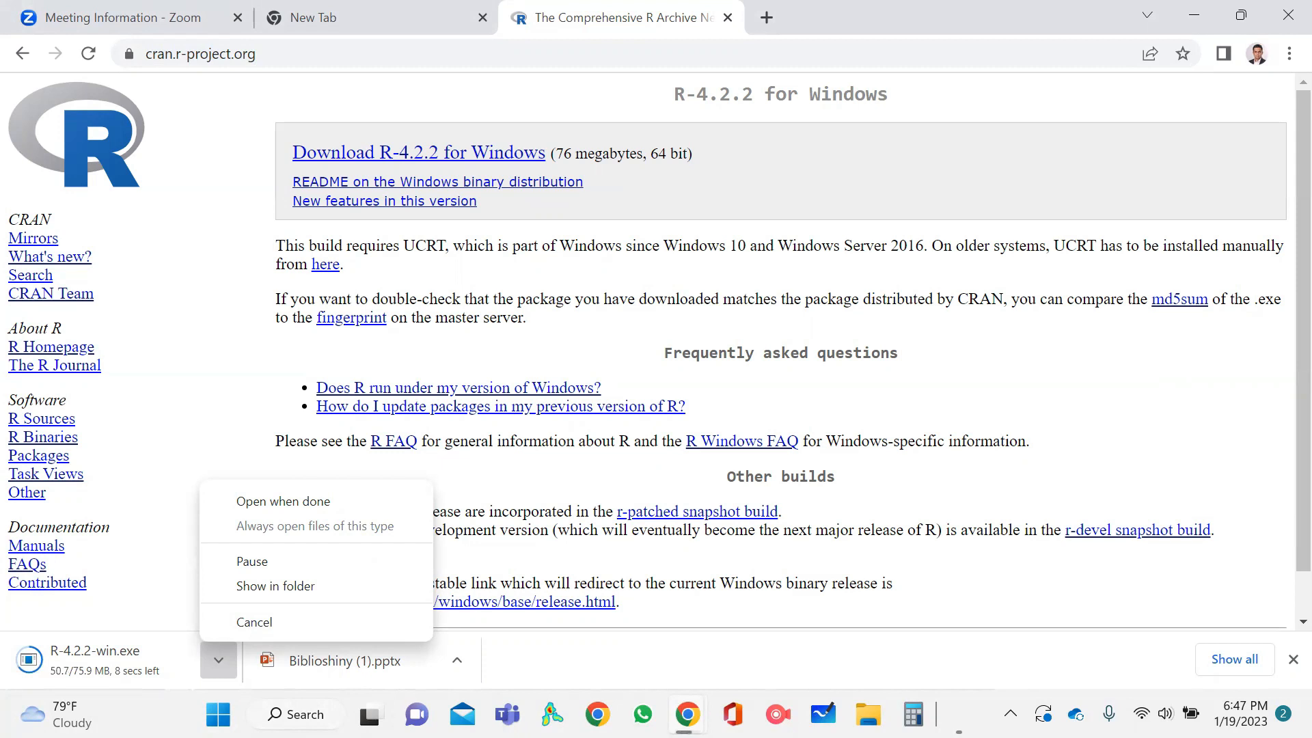
pyautogui.click(216, 660)
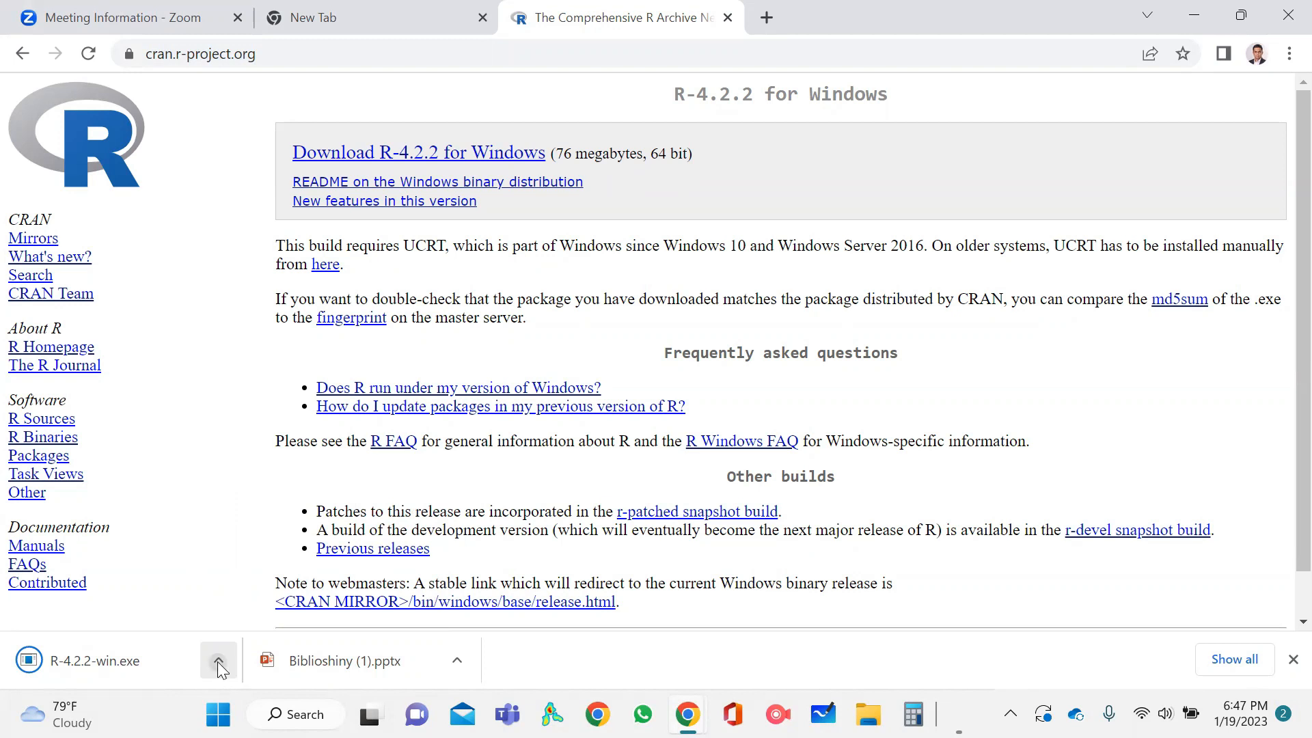
pyautogui.click(218, 662)
pyautogui.click(233, 585)
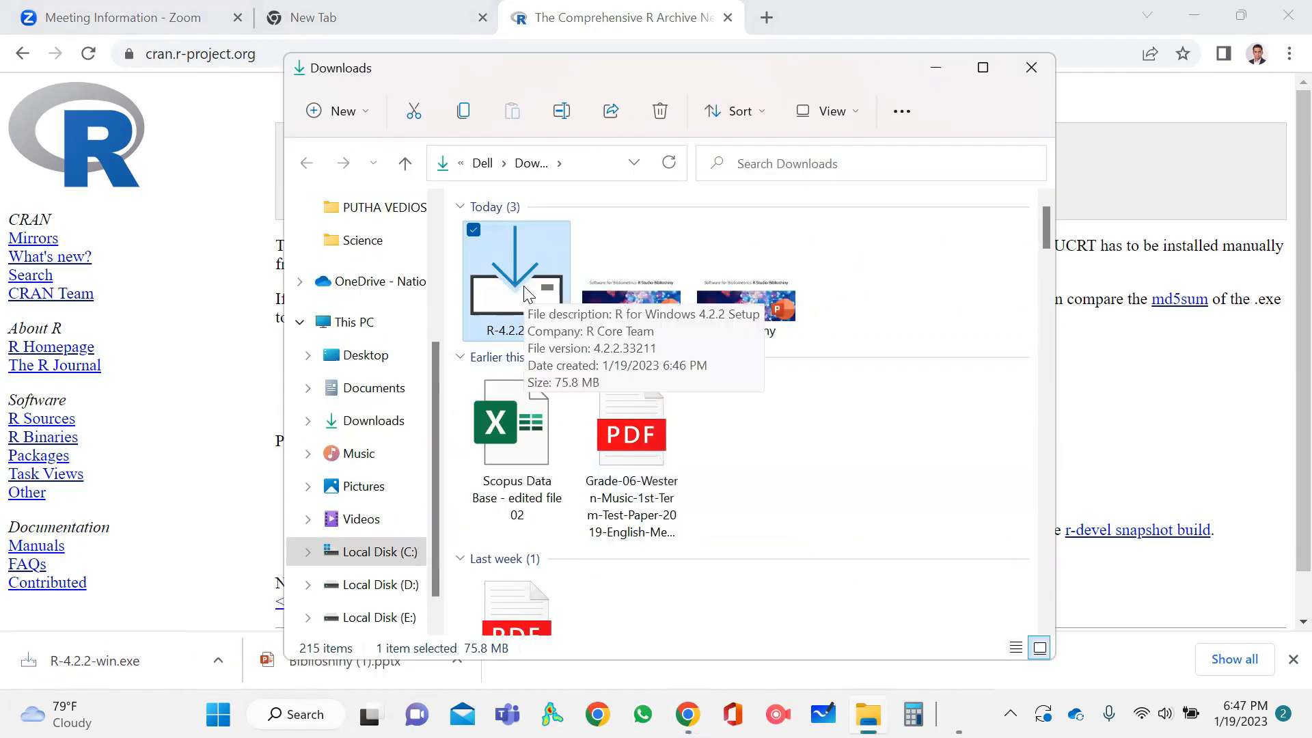
pyautogui.doubleClick(522, 286)
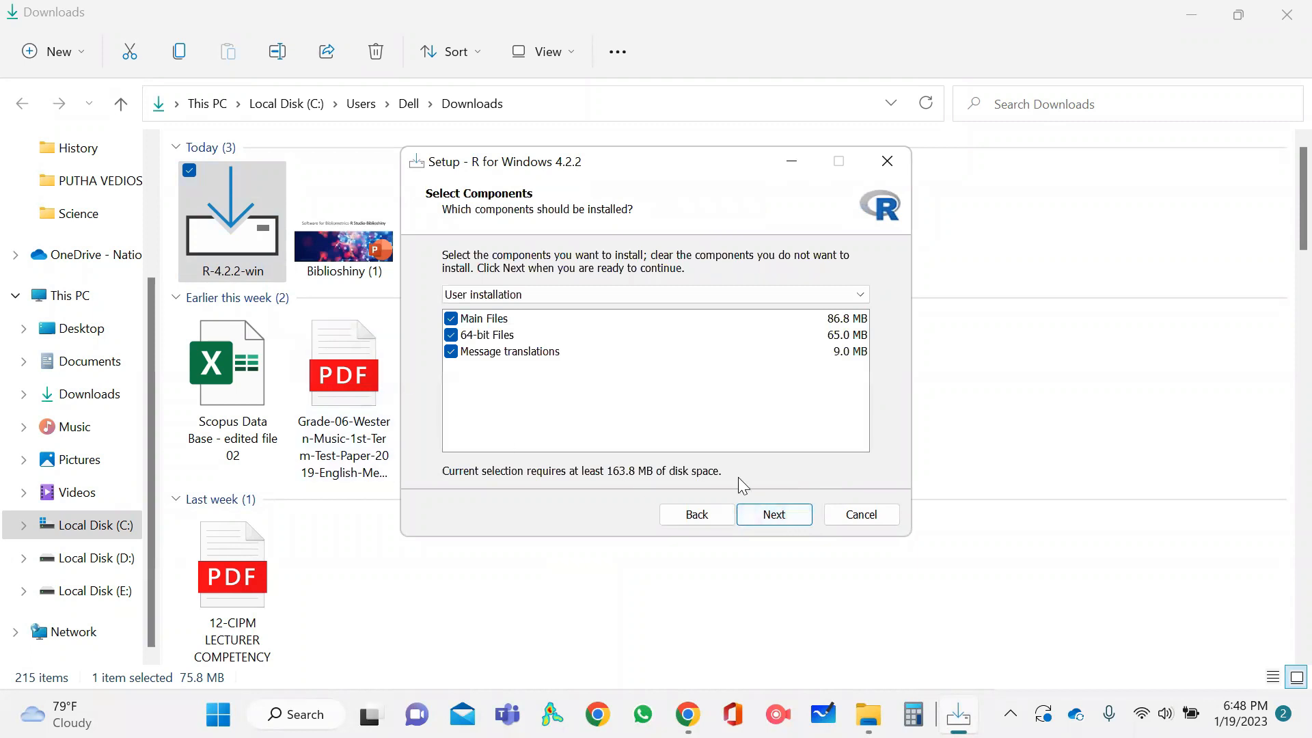
# Install R for Windows 4.2.2 with all components, default startup options, Start Menu folder R and a desktop shortcut
pyautogui.click(772, 519)
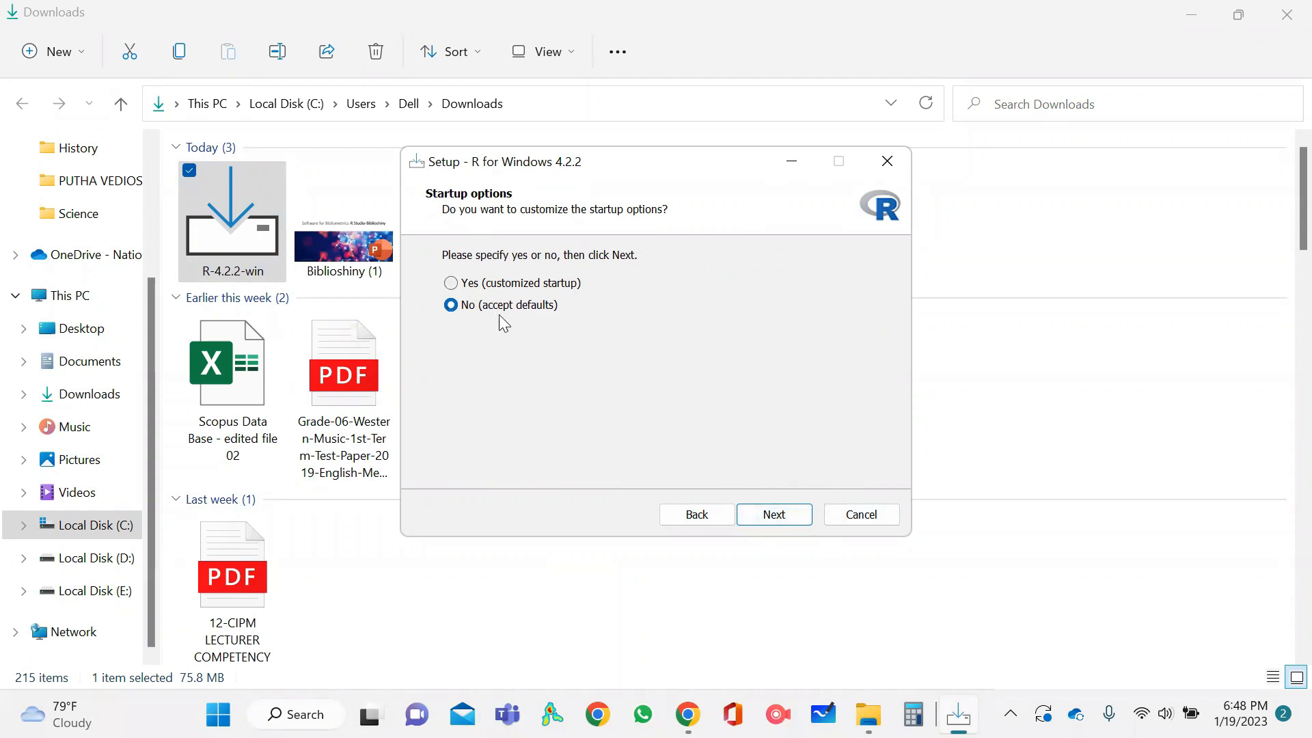
pyautogui.click(770, 520)
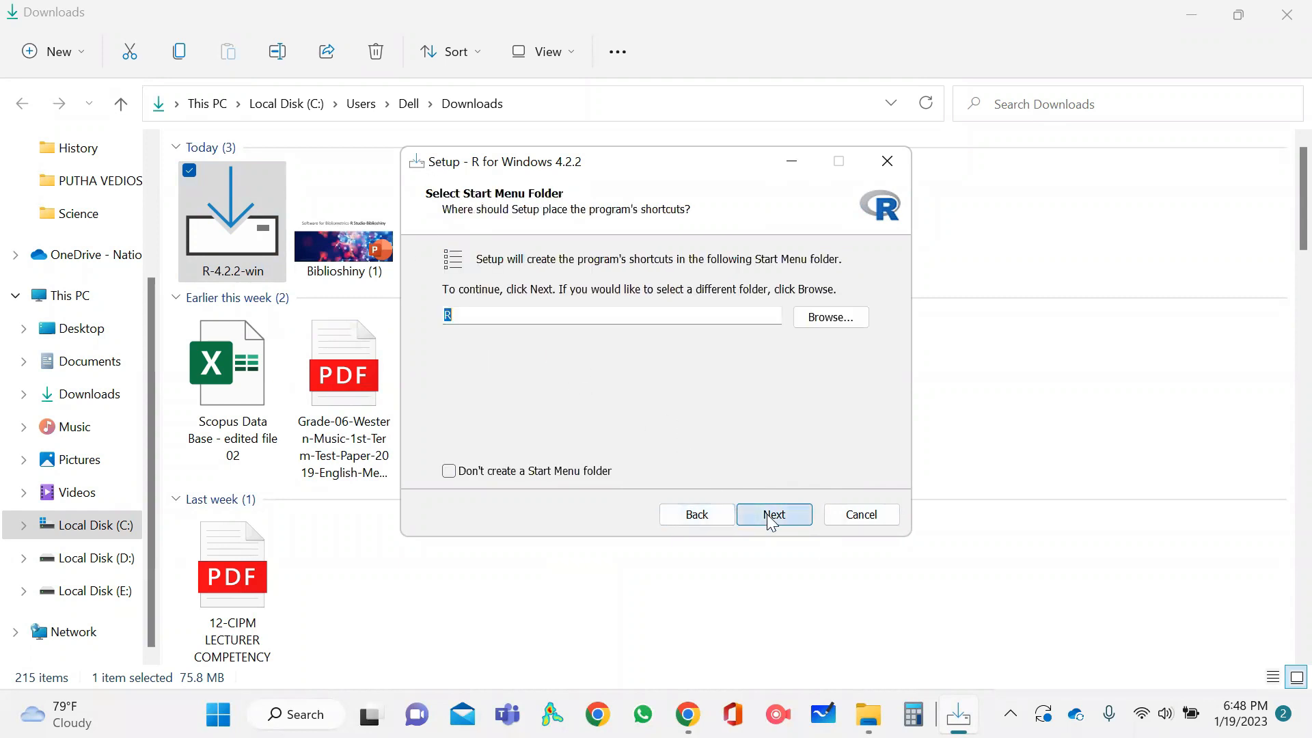
pyautogui.click(784, 517)
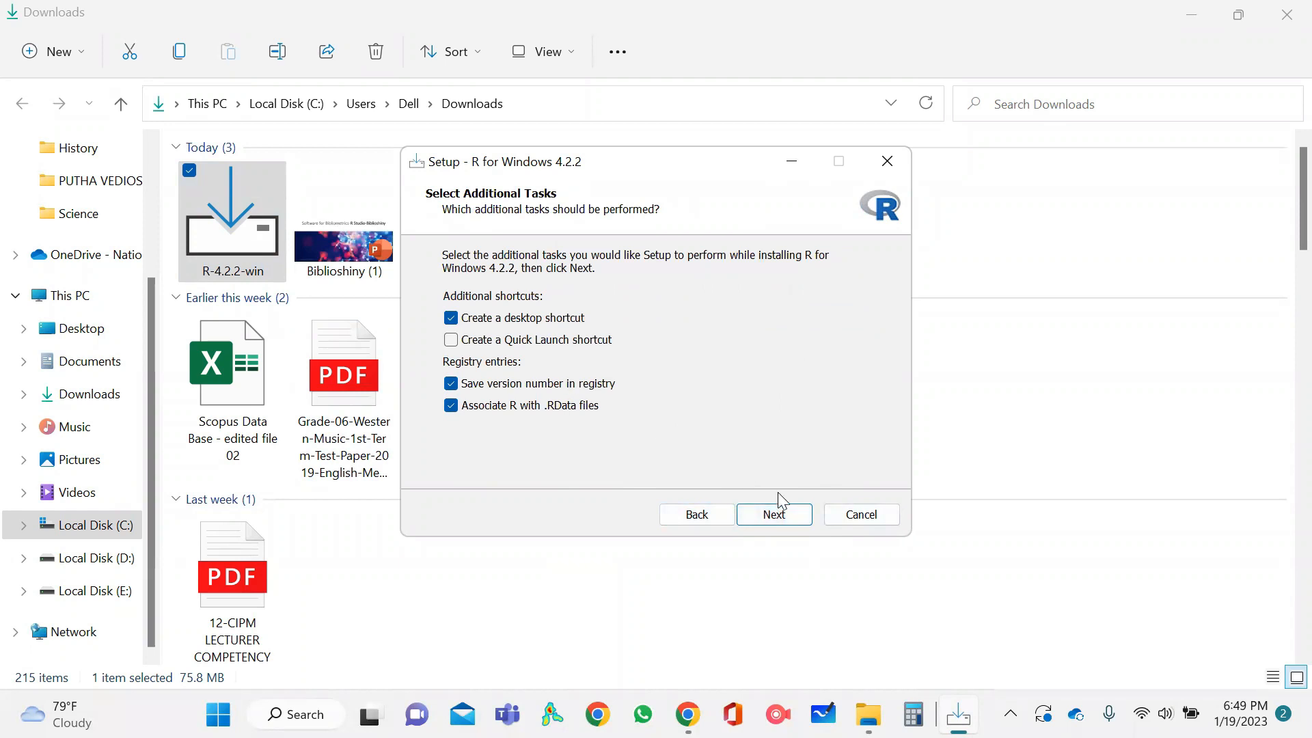
pyautogui.click(774, 514)
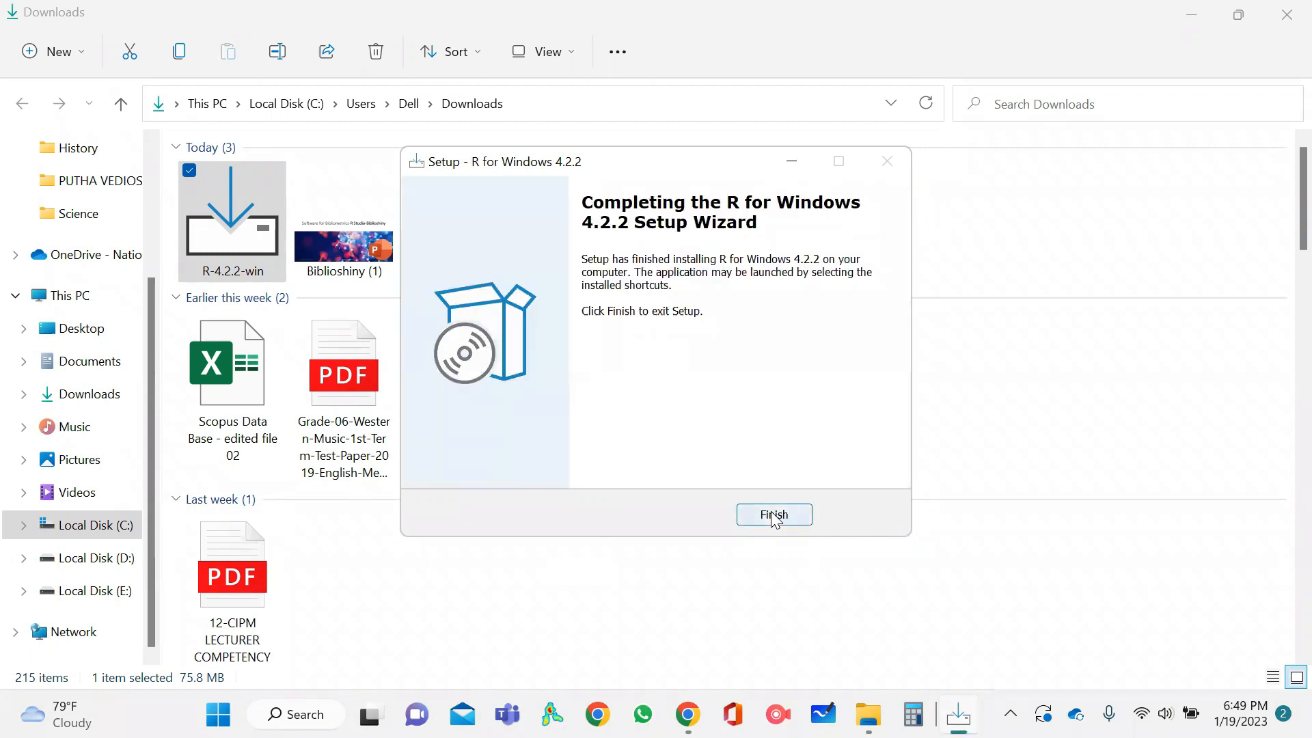
pyautogui.click(774, 516)
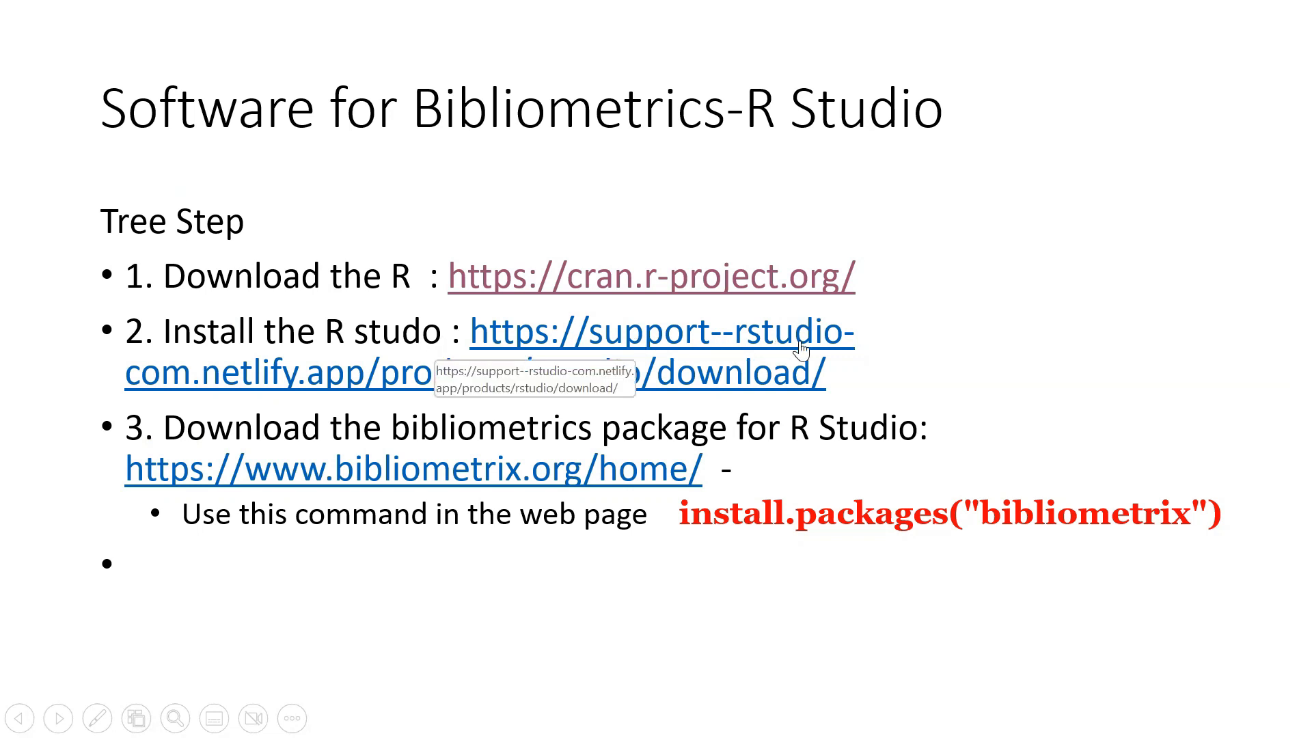
# Open the RStudio download page from the presentation's step 2 link and find the edition comparison
pyautogui.click(705, 343)
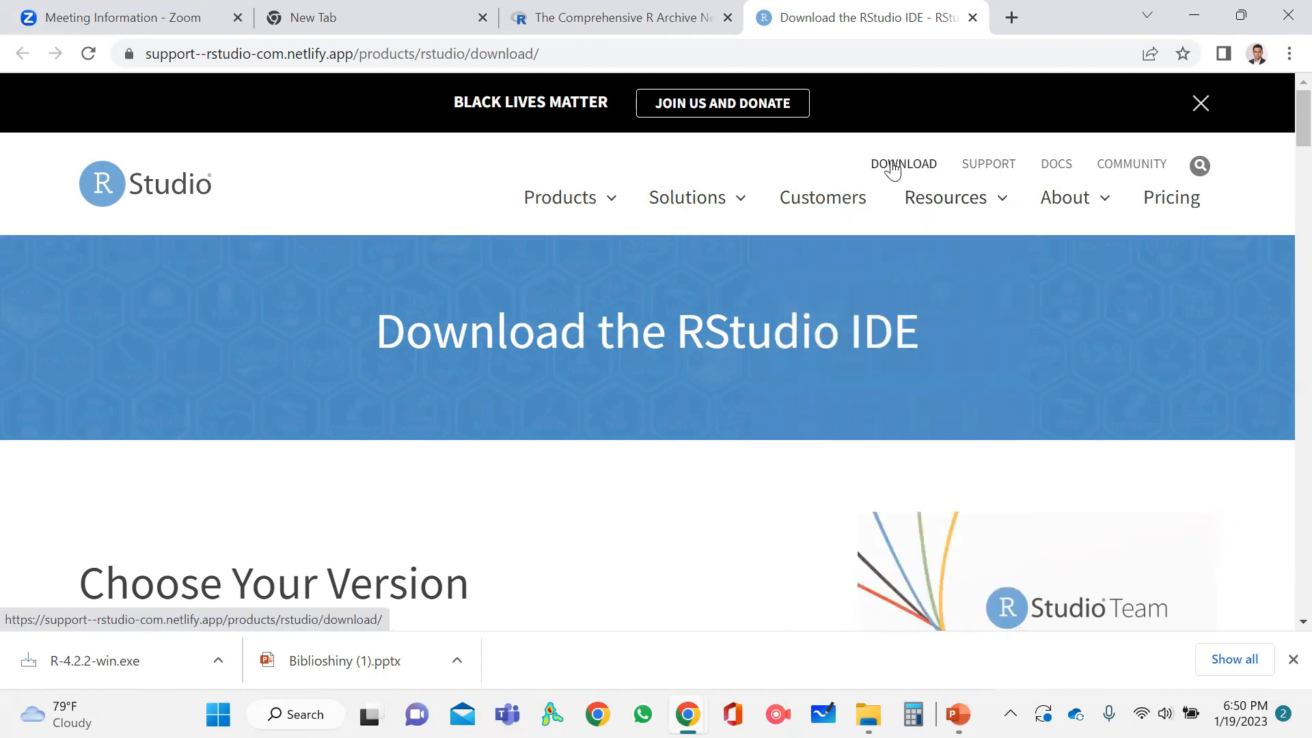
pyautogui.click(913, 170)
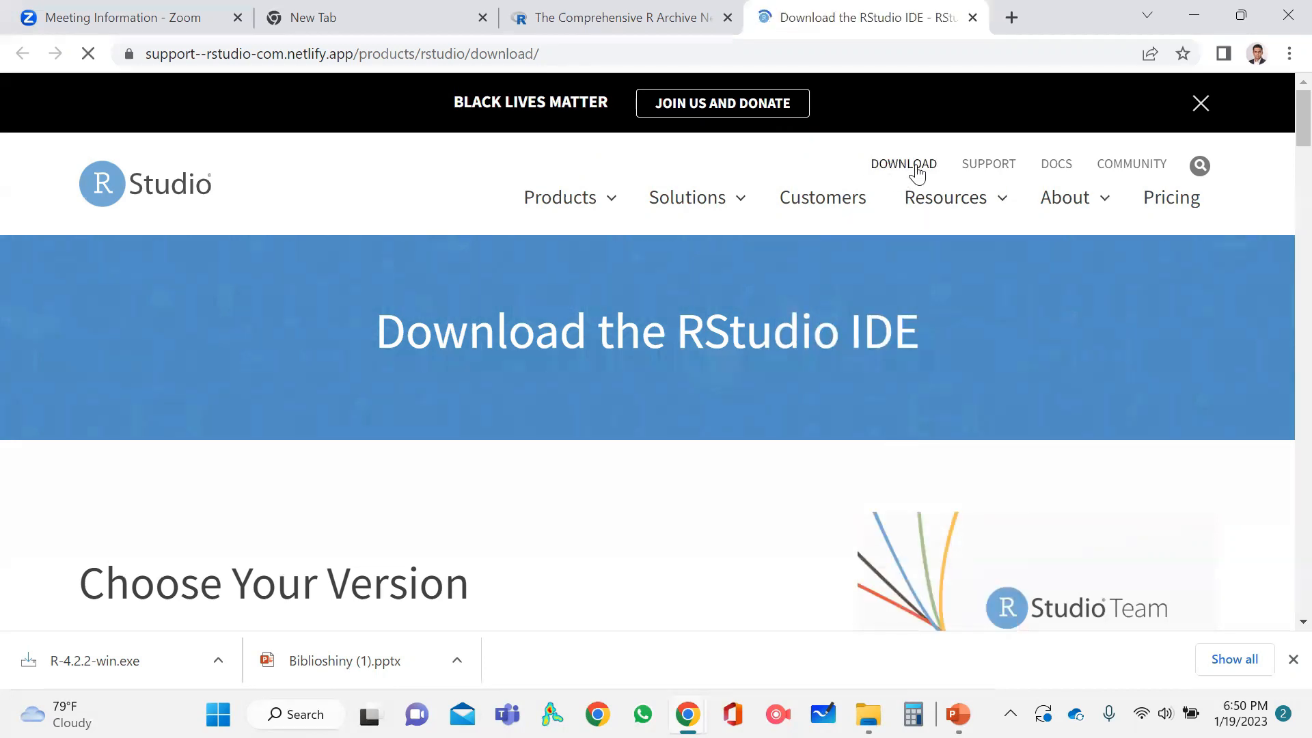
pyautogui.scroll(-15, 855, 167)
pyautogui.scroll(5, 689, 320)
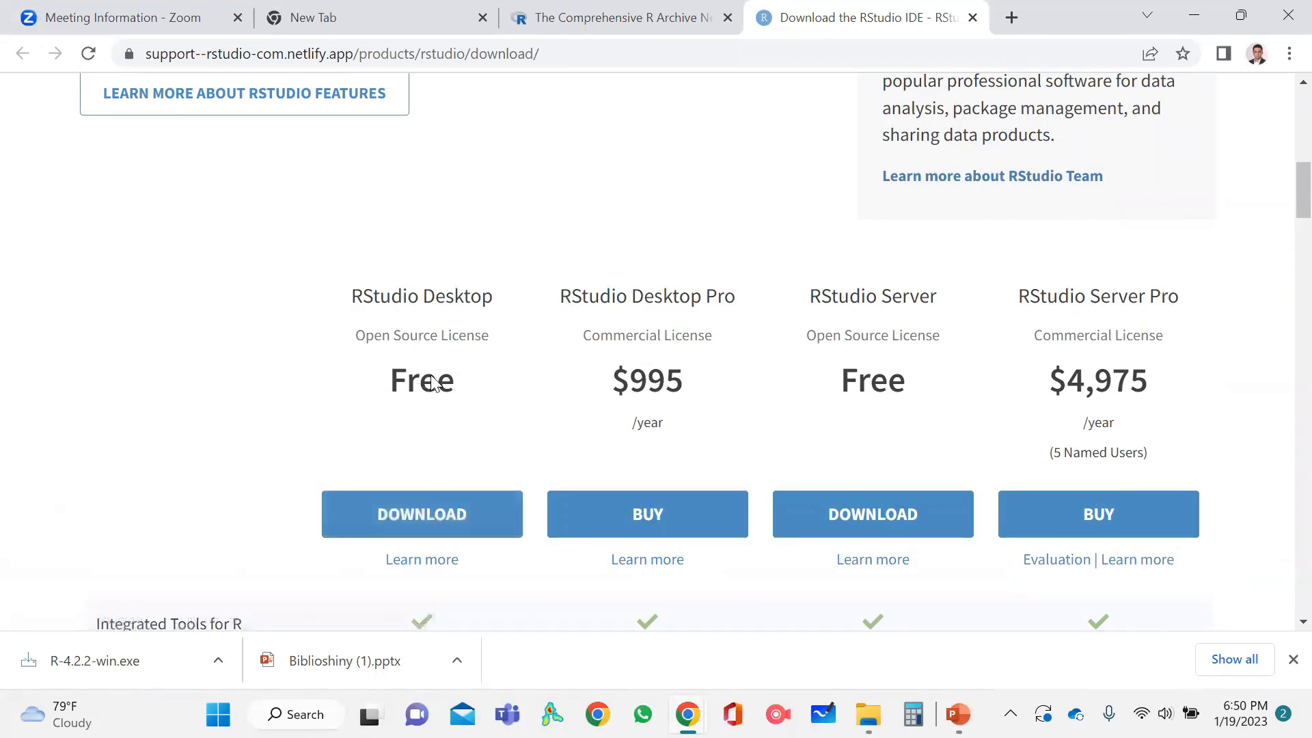
pyautogui.scroll(-3, 410, 314)
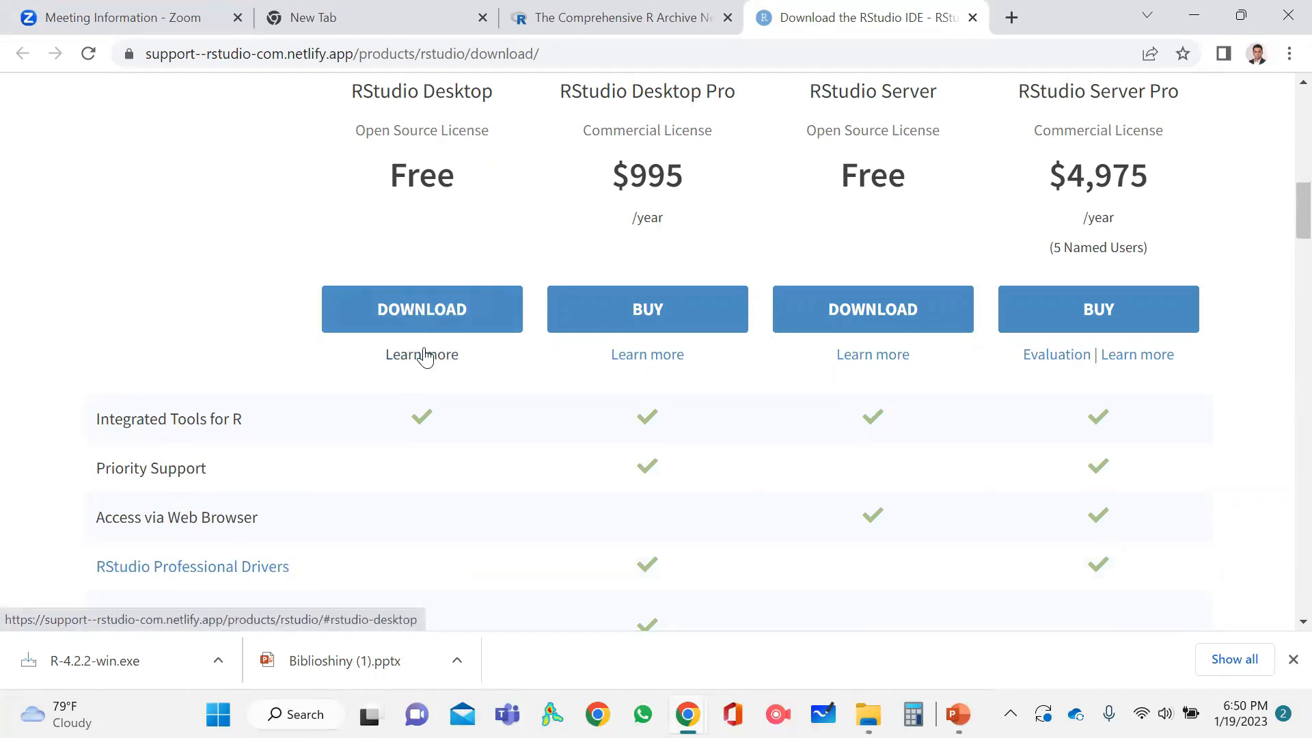
# Choose the free RStudio Desktop edition and download RStudio 1.4.1106 for Windows
pyautogui.click(423, 311)
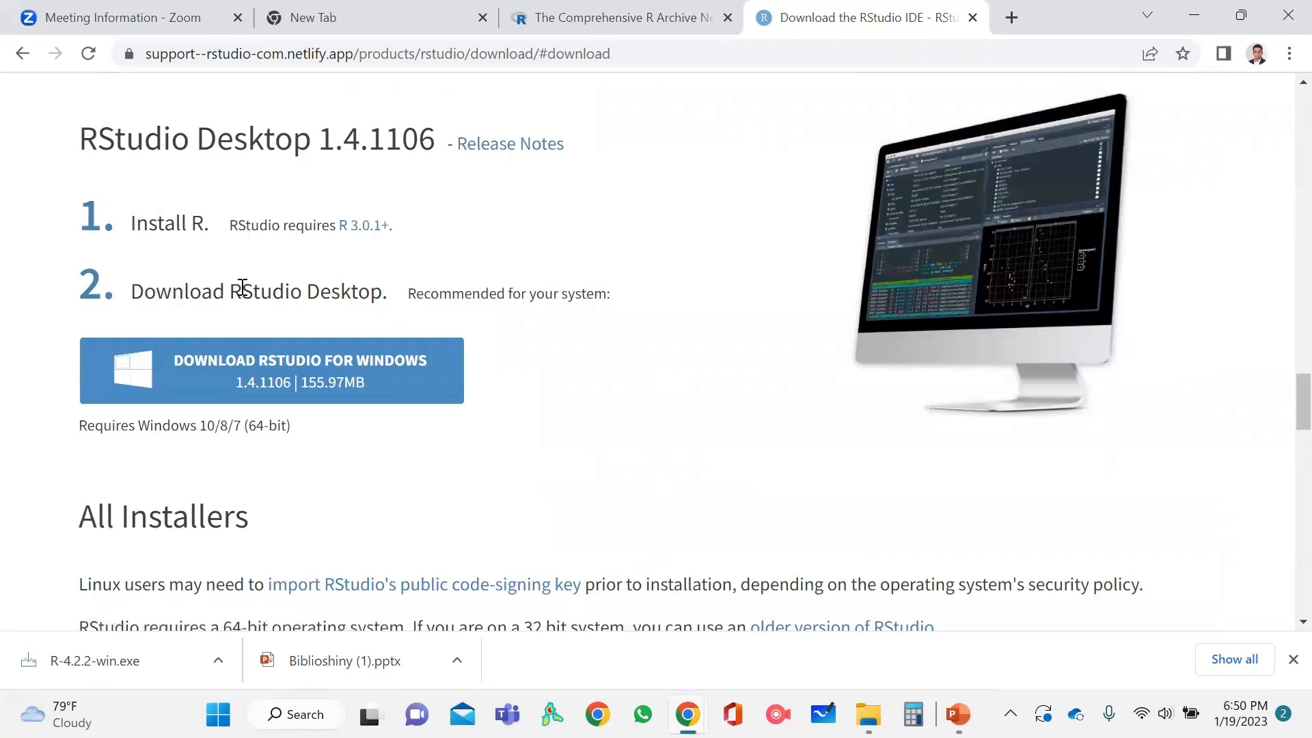
pyautogui.click(22, 53)
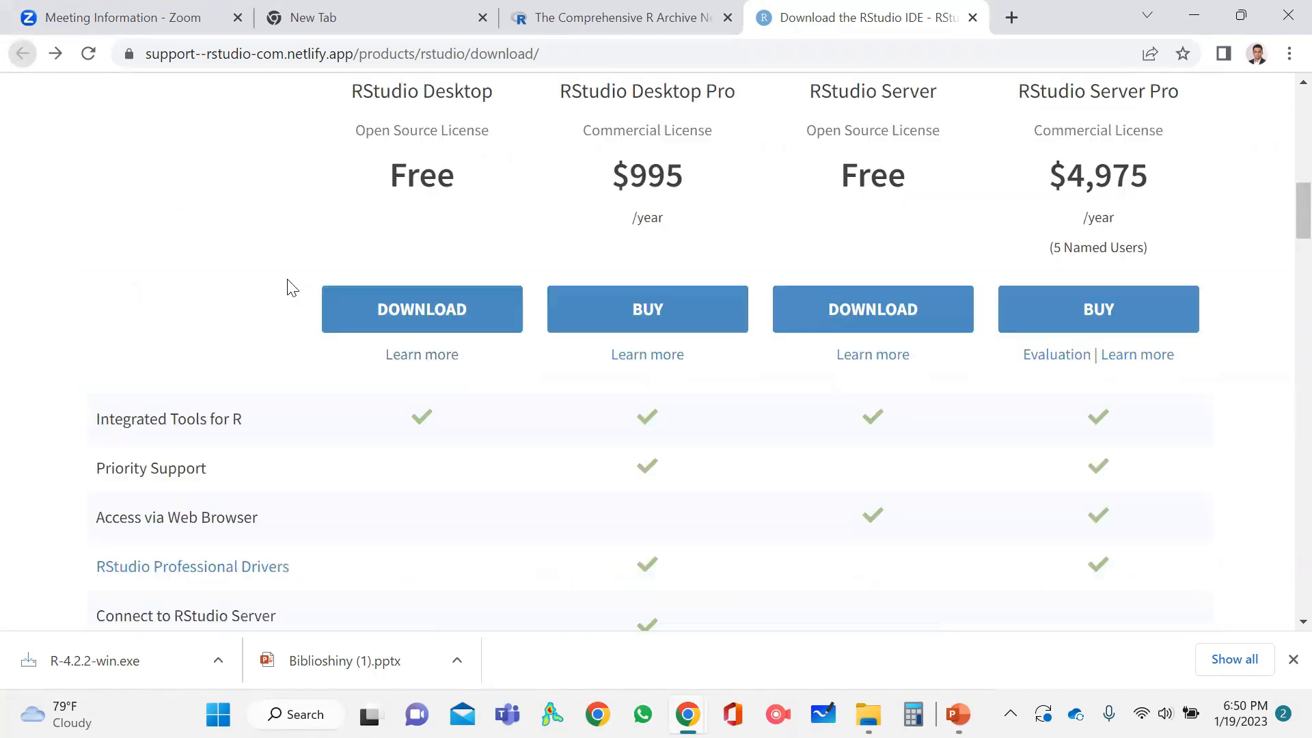
pyautogui.click(419, 313)
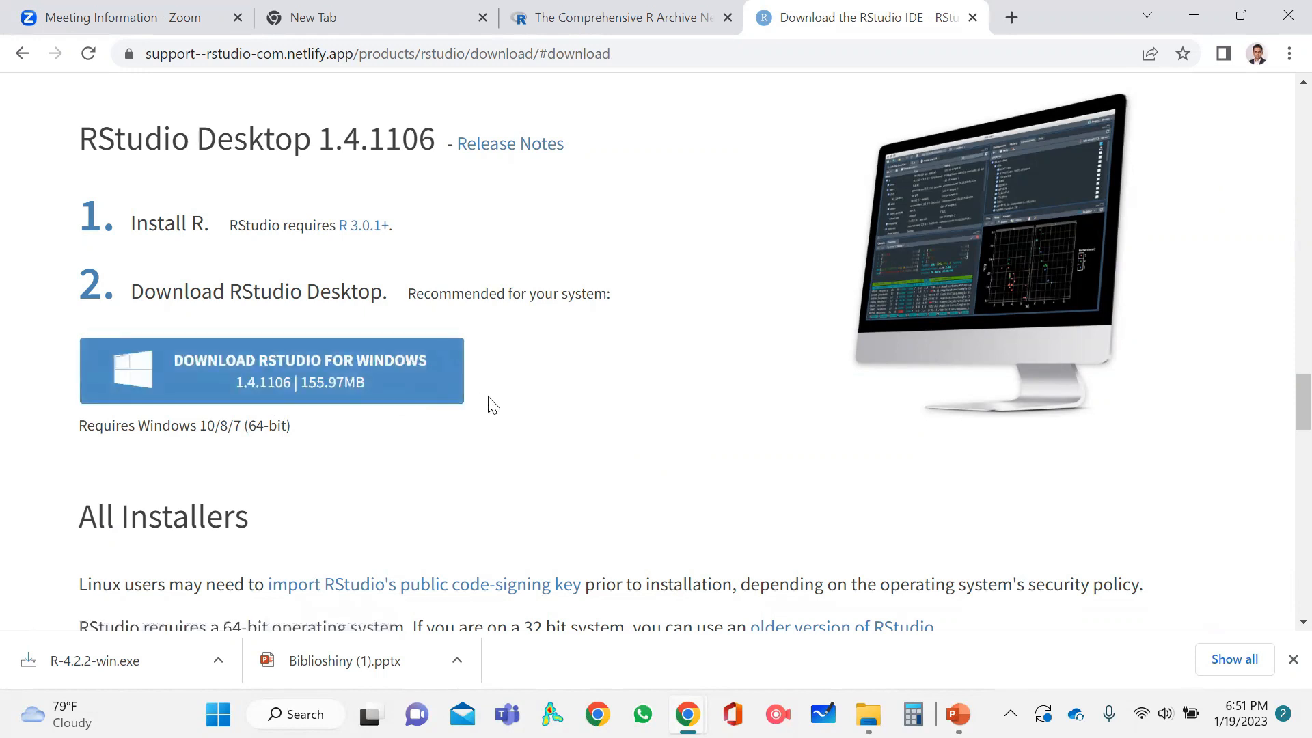
pyautogui.click(302, 373)
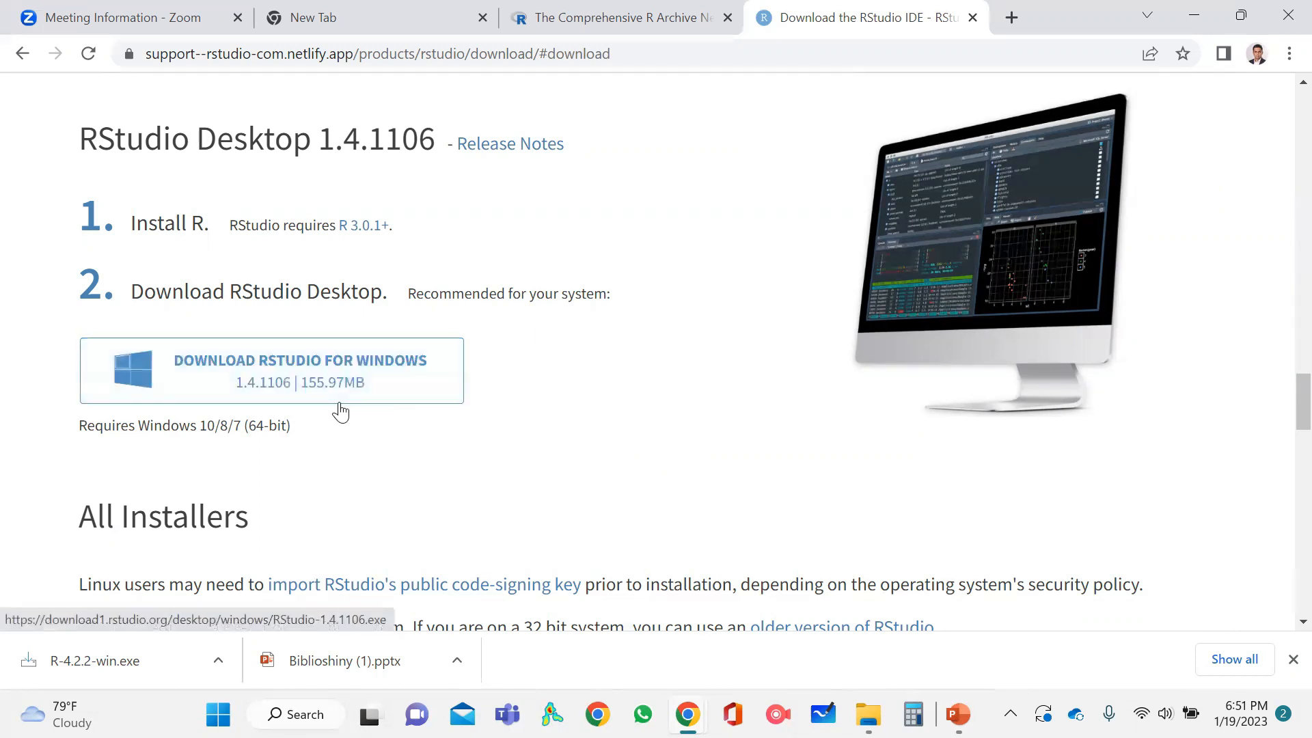
pyautogui.click(264, 365)
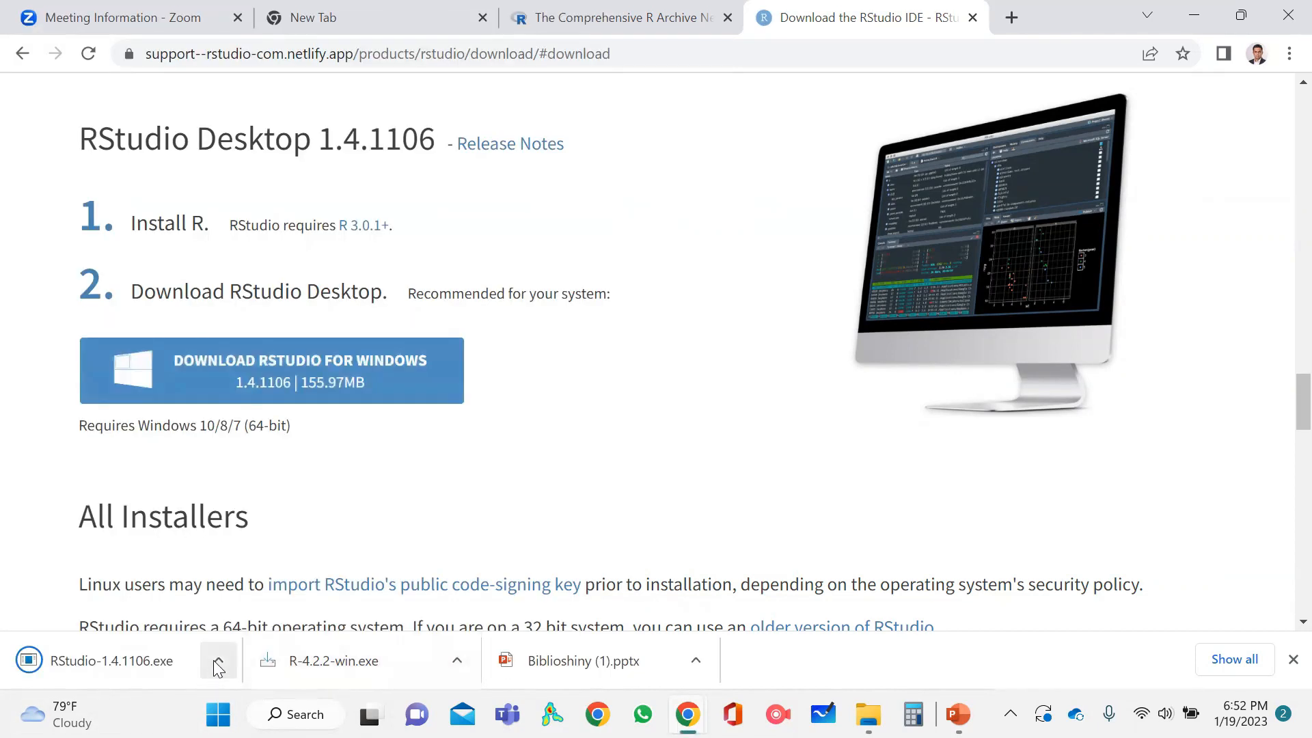
# Show the downloaded RStudio-1.4.1106.exe in its folder and launch the installer
pyautogui.click(216, 661)
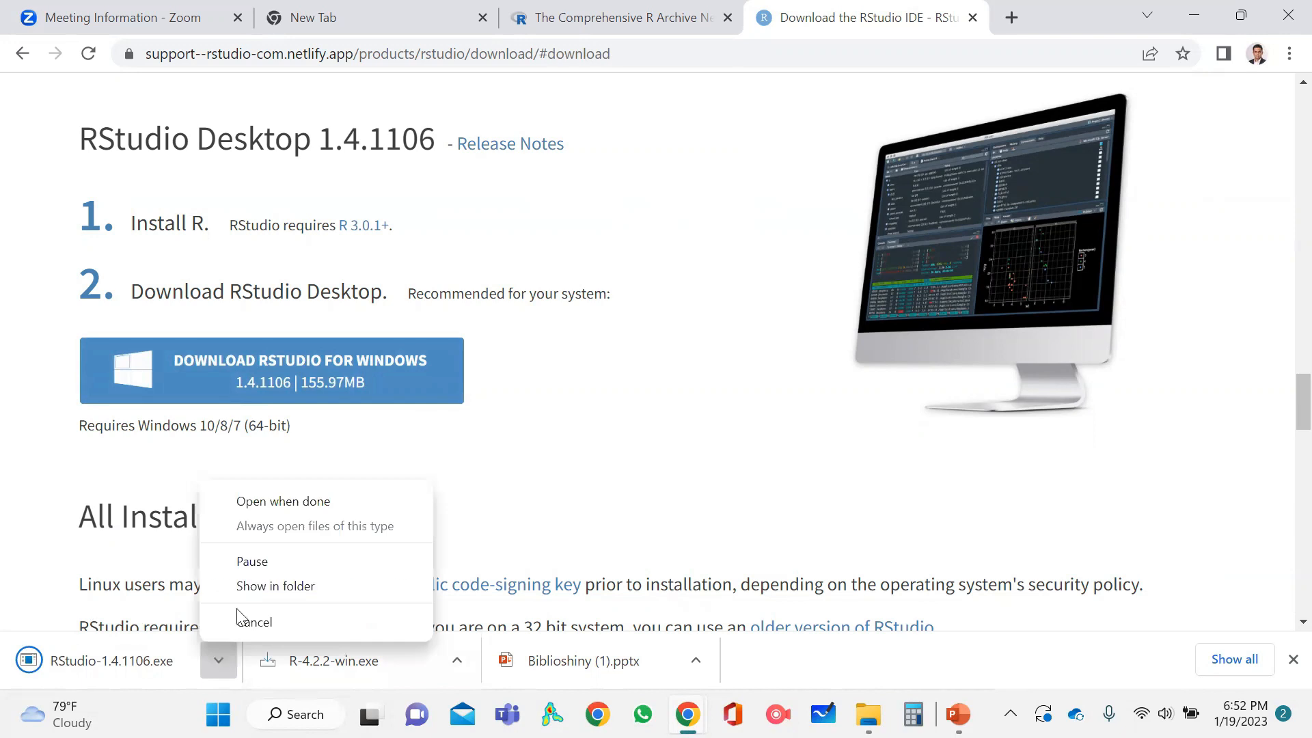
pyautogui.click(244, 586)
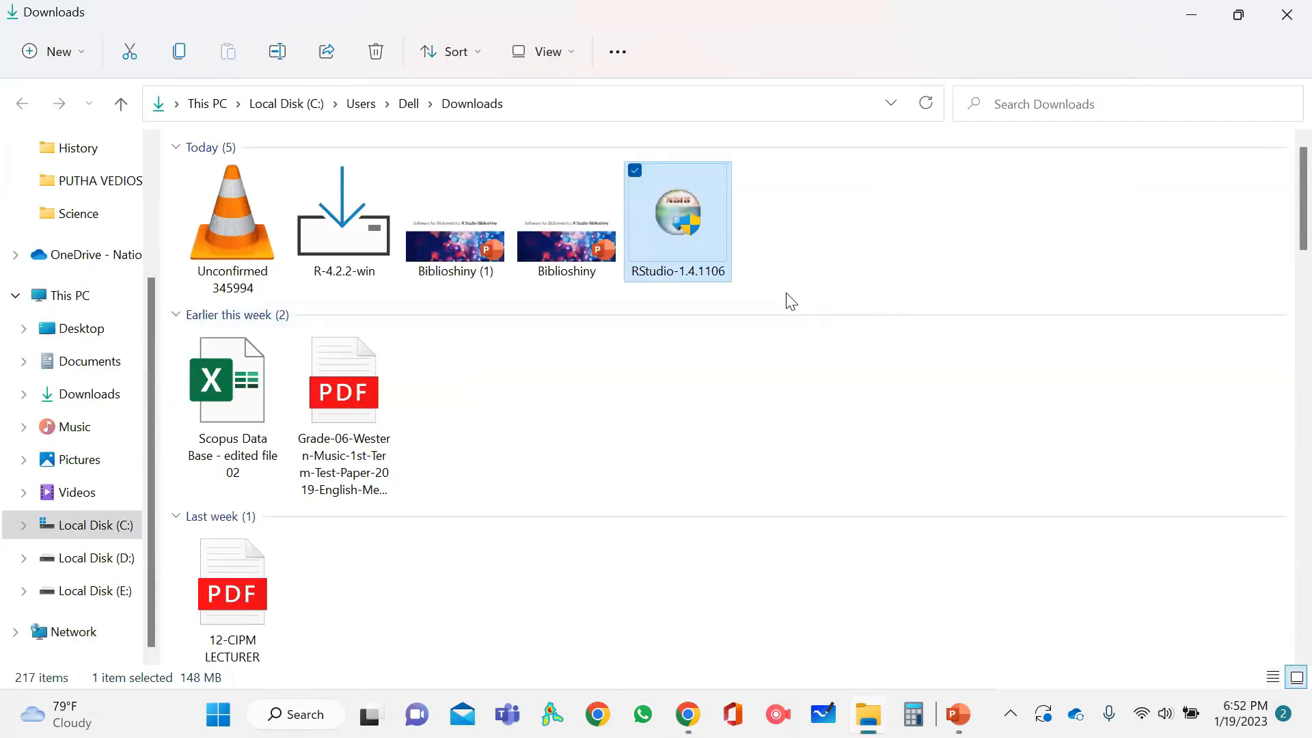
pyautogui.doubleClick(695, 228)
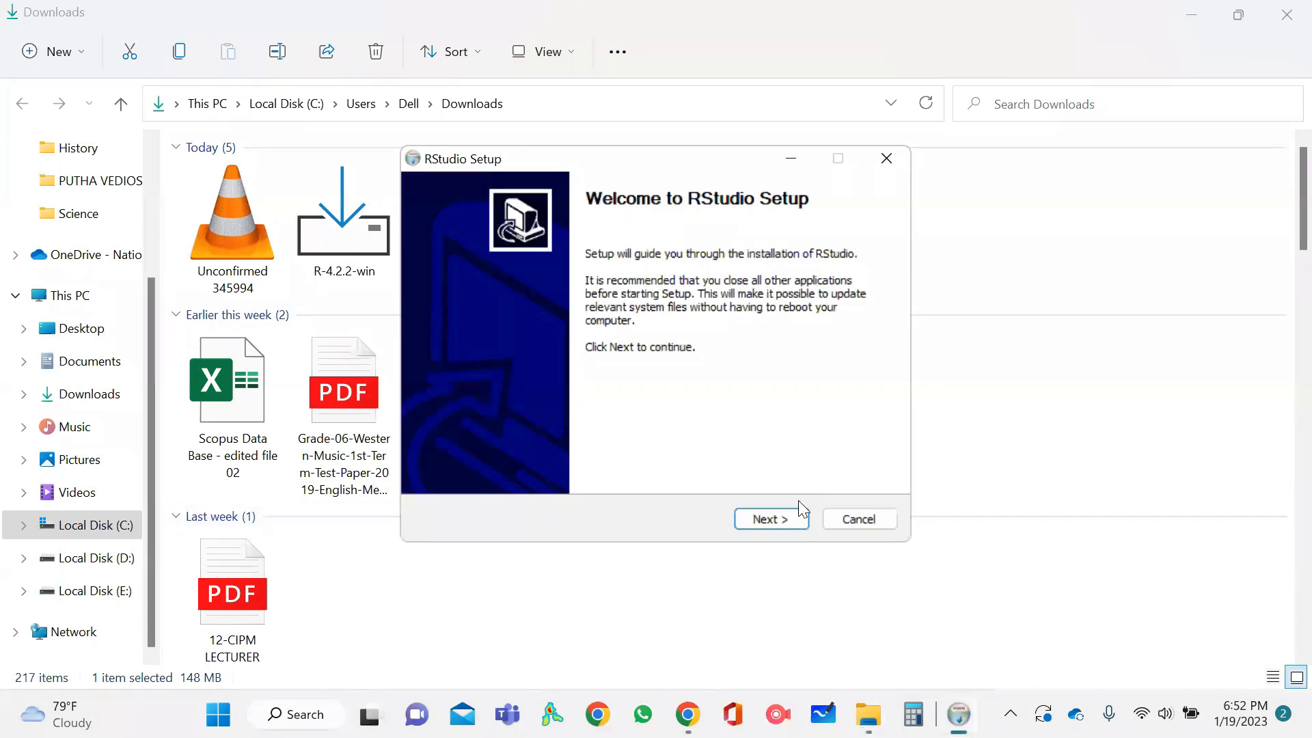
# Install RStudio to the default folder C:\Program Files\RStudio and close the setup wizard
pyautogui.click(767, 523)
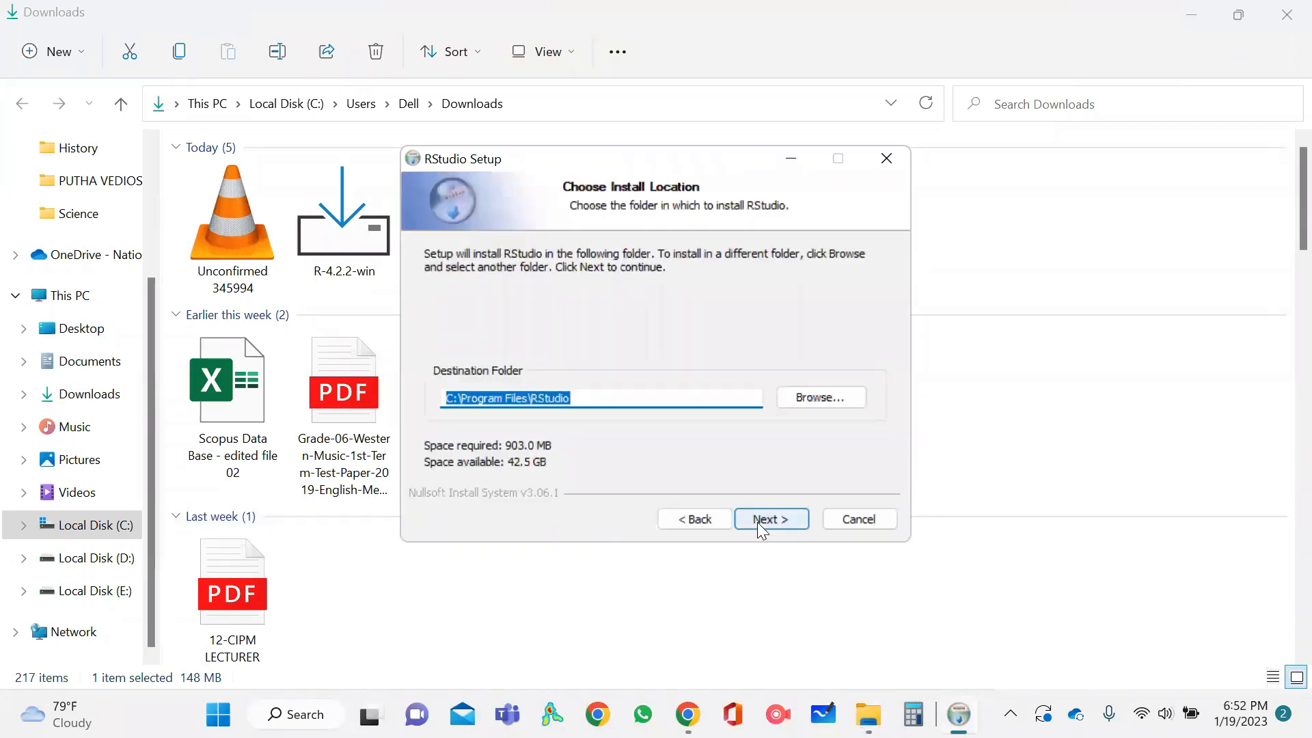
pyautogui.click(765, 521)
pyautogui.click(783, 520)
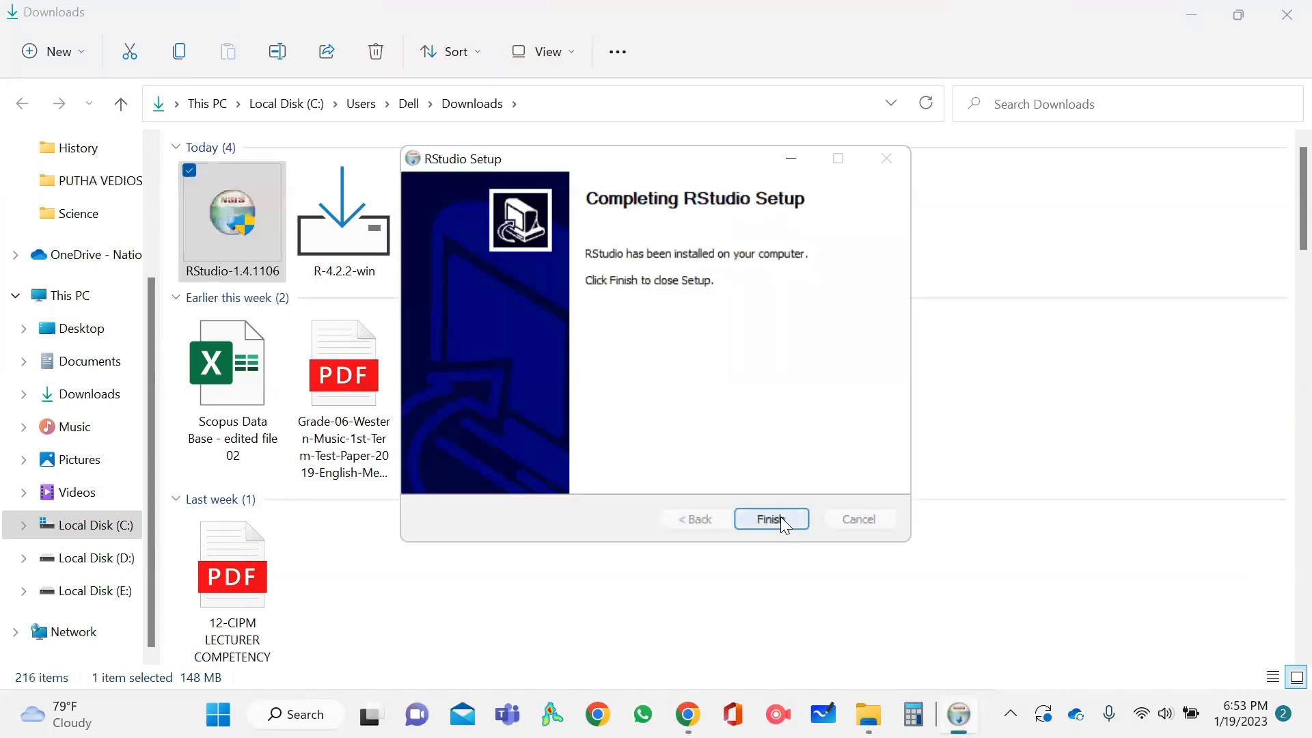
pyautogui.click(780, 517)
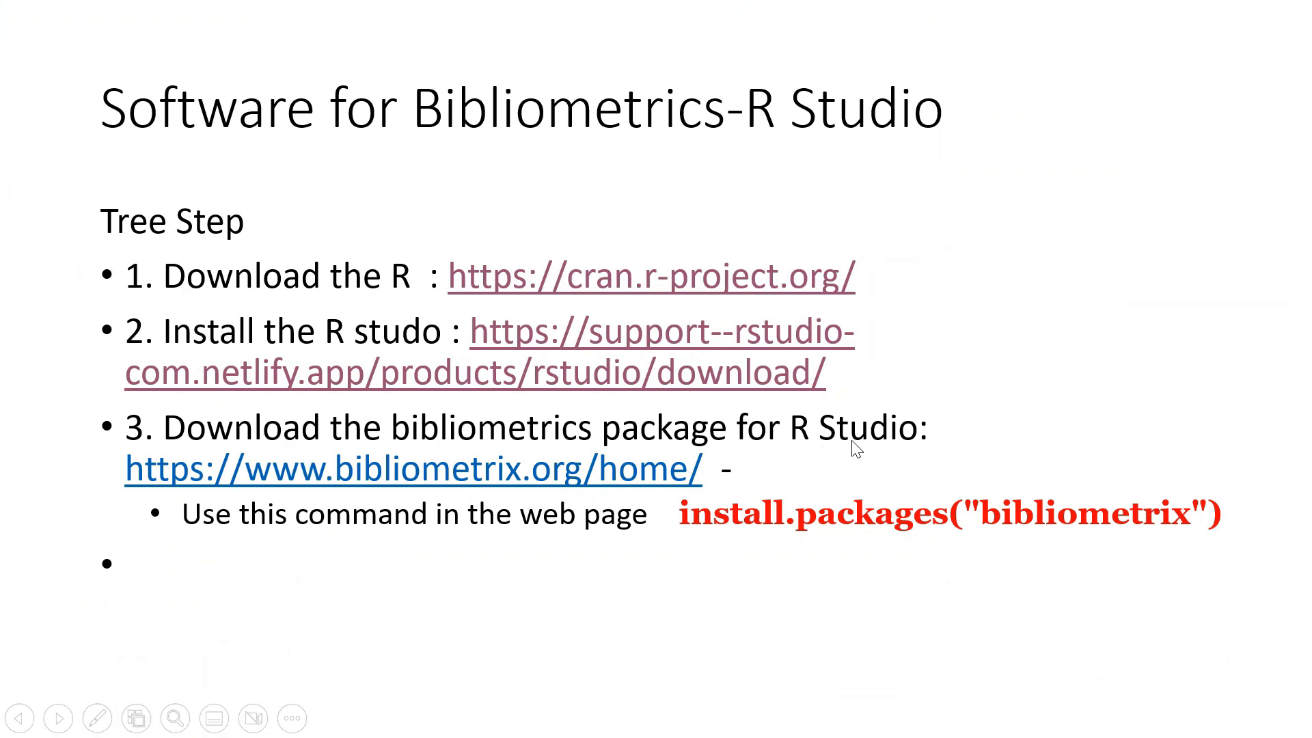
# Switch to RStudio, search Windows for "r stud" and show the launch and pin options of the RStudio app
pyautogui.hotkey('alt', 'Tab')
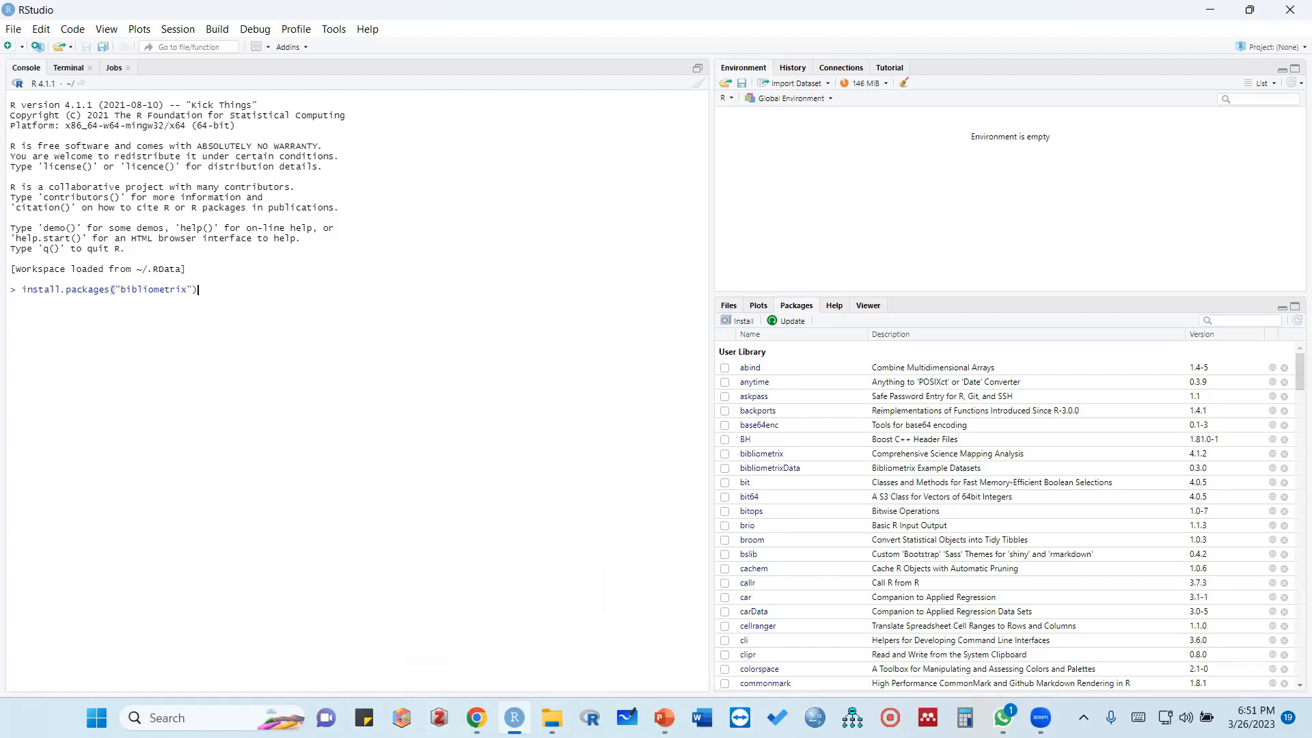
pyautogui.click(97, 717)
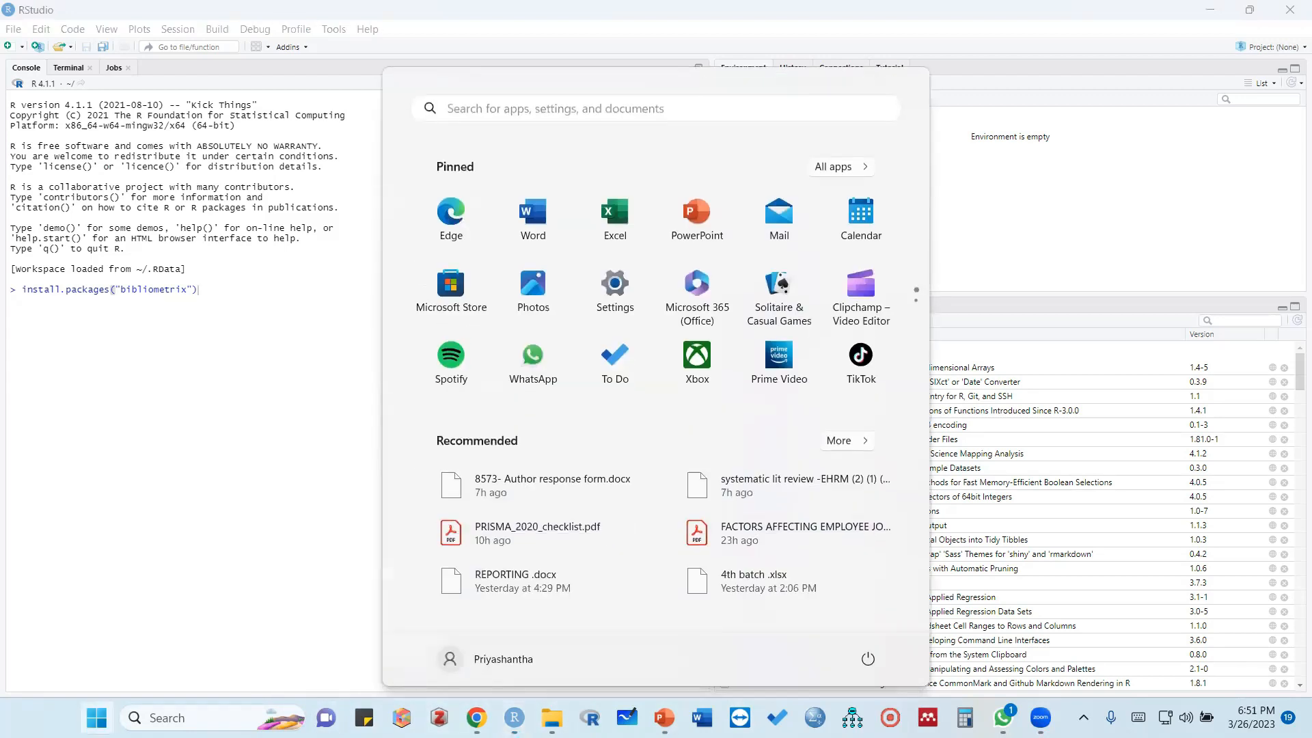
pyautogui.click(444, 110)
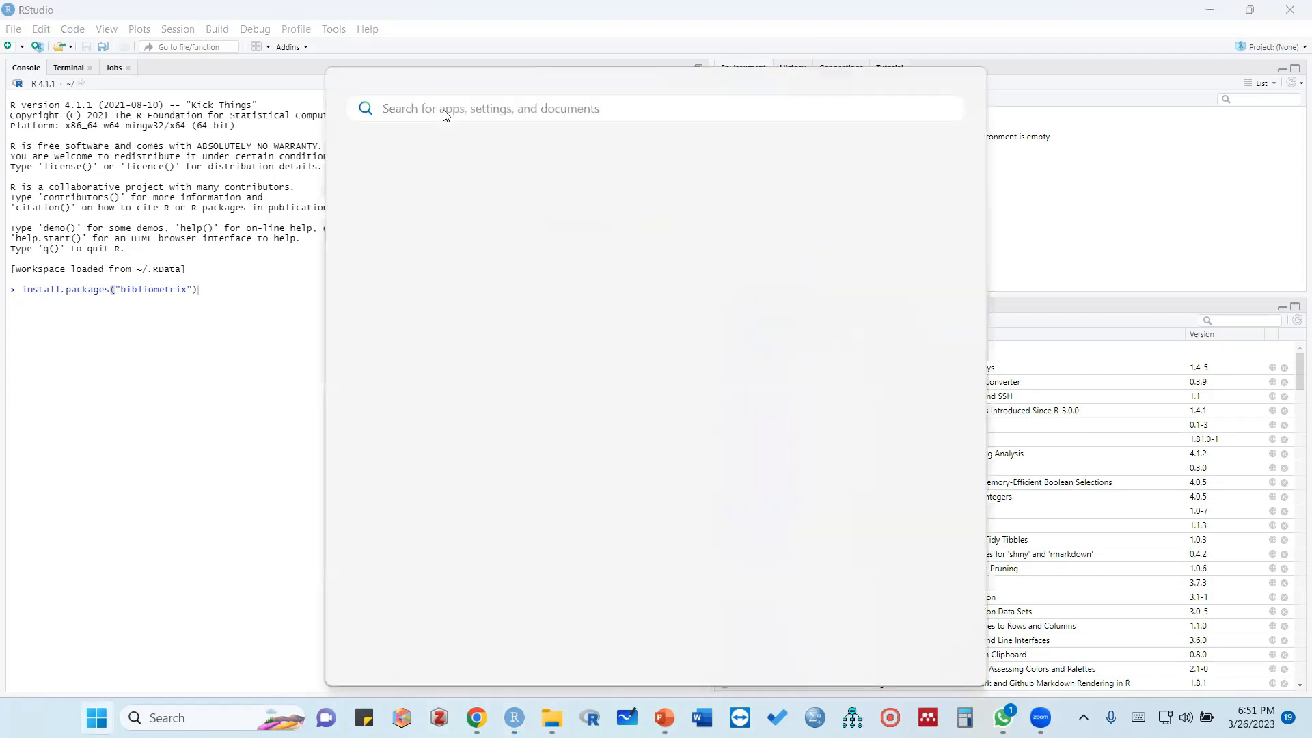
pyautogui.write('r')
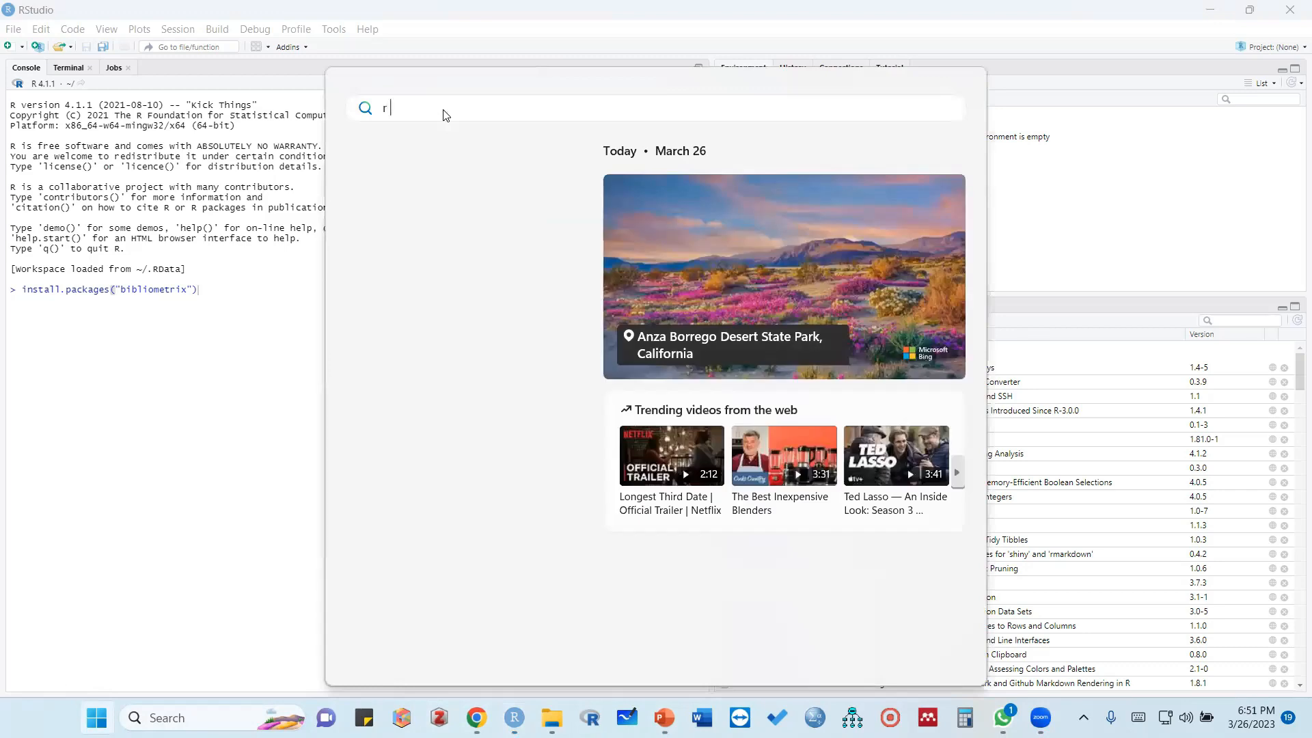
pyautogui.write(' stud')
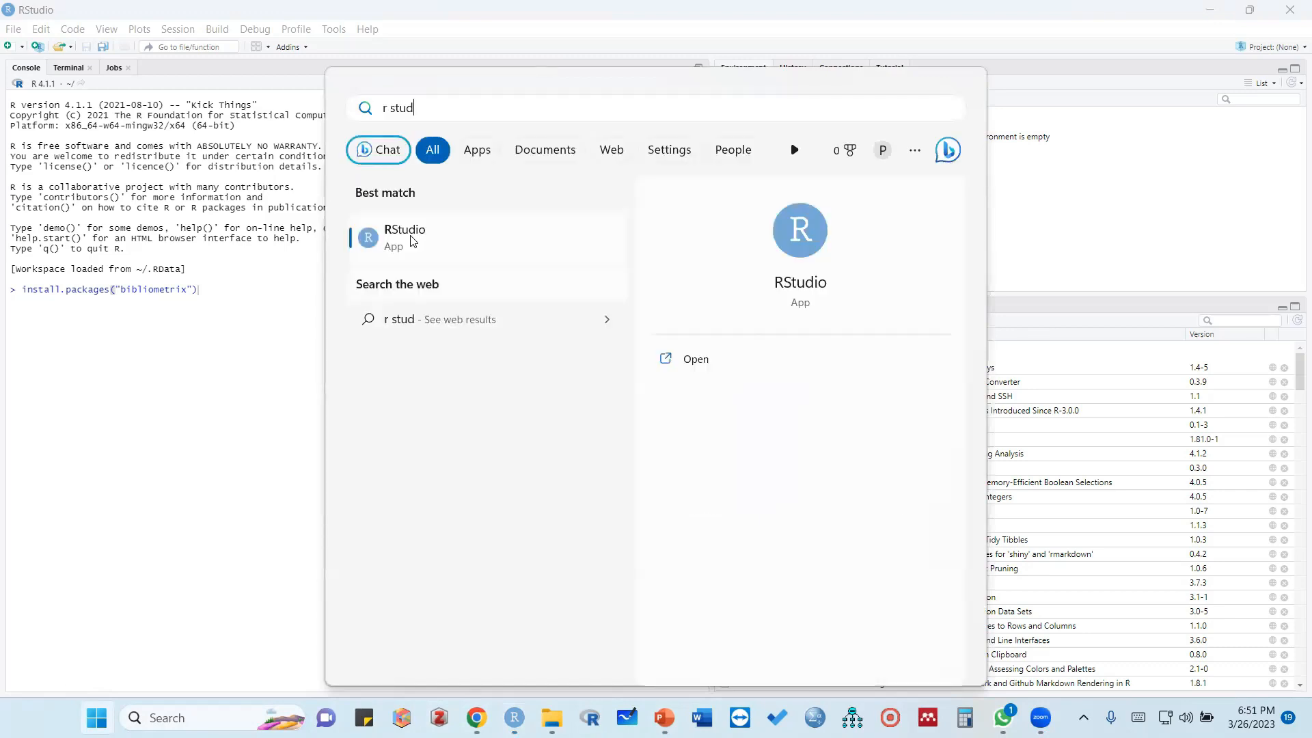
pyautogui.rightClick(449, 240)
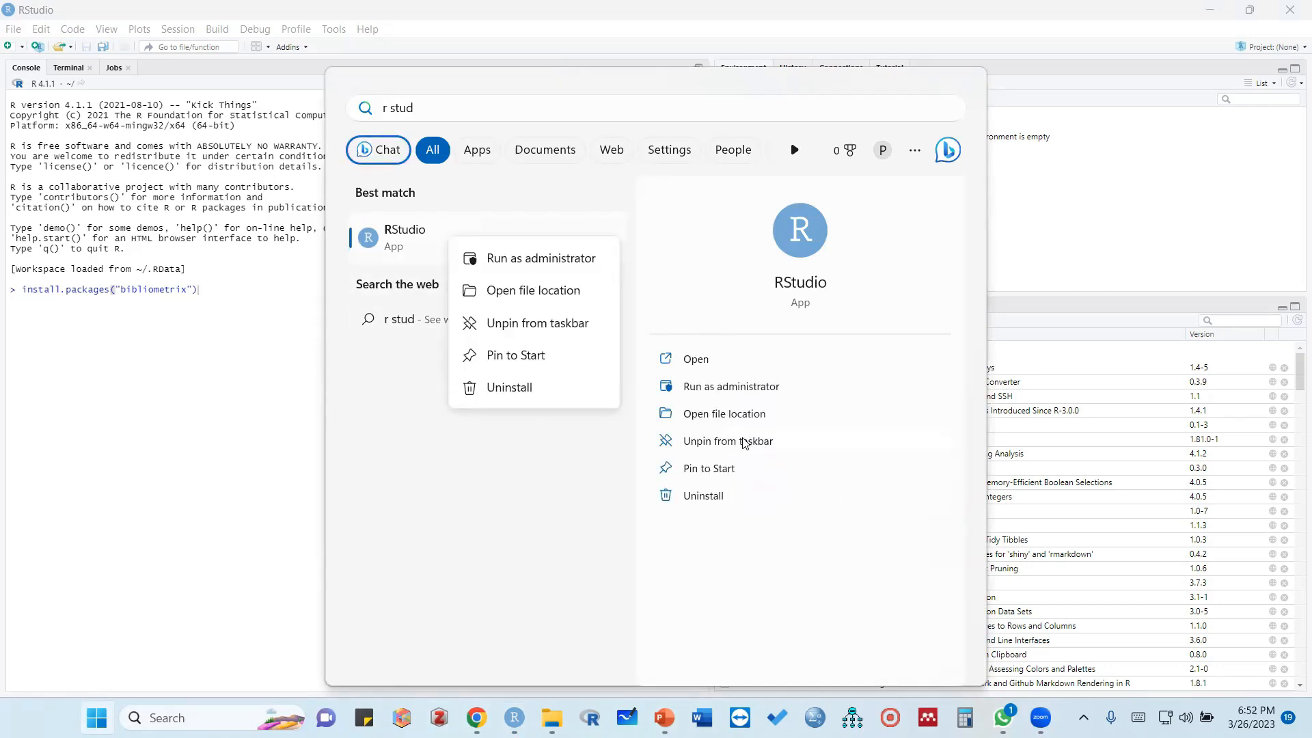
pyautogui.moveTo(527, 714)
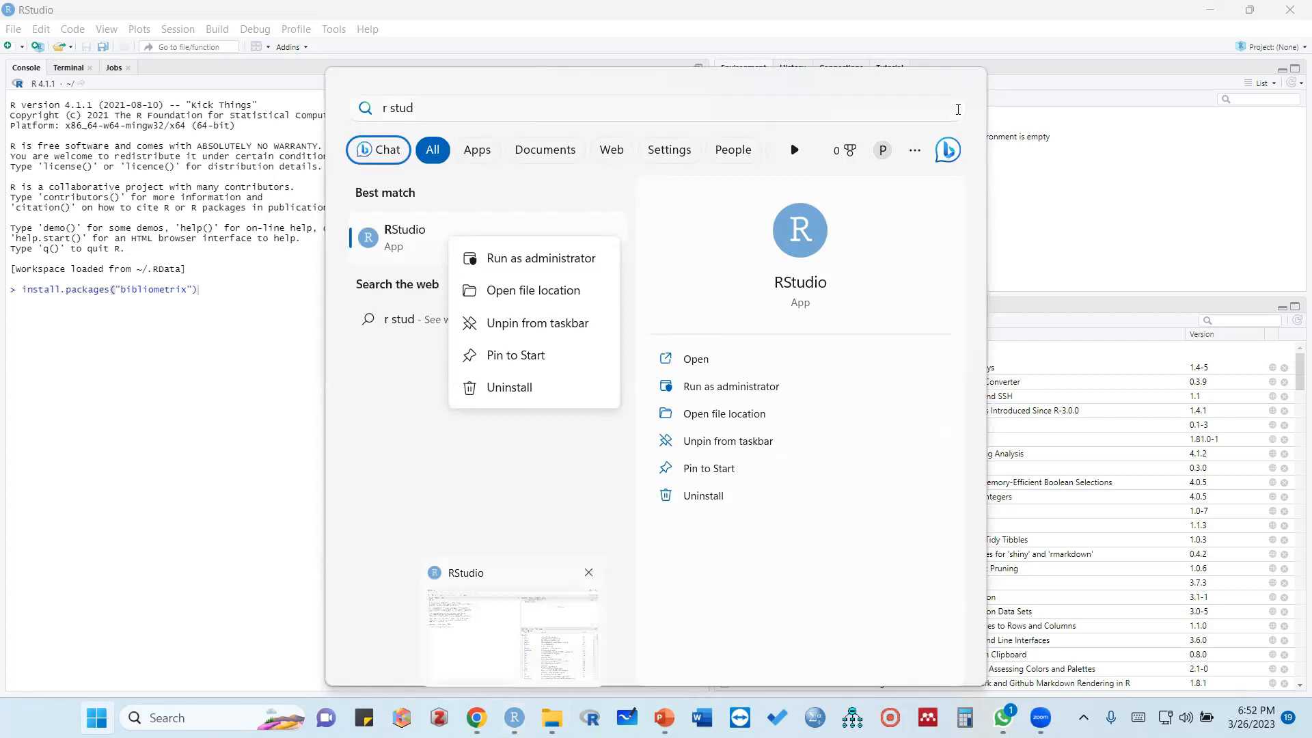
# Dismiss the Windows search and show the files of the Home folder in RStudio
pyautogui.click(1126, 161)
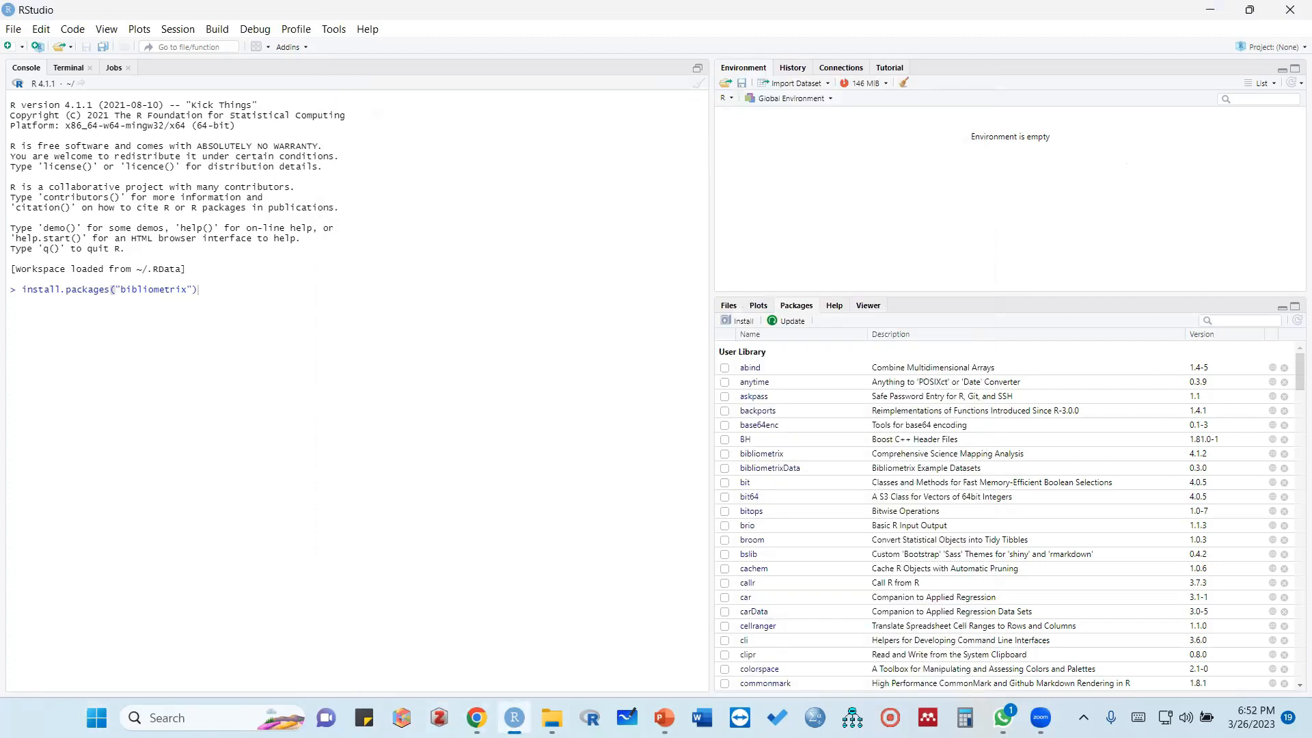
pyautogui.moveTo(514, 718)
pyautogui.click(729, 307)
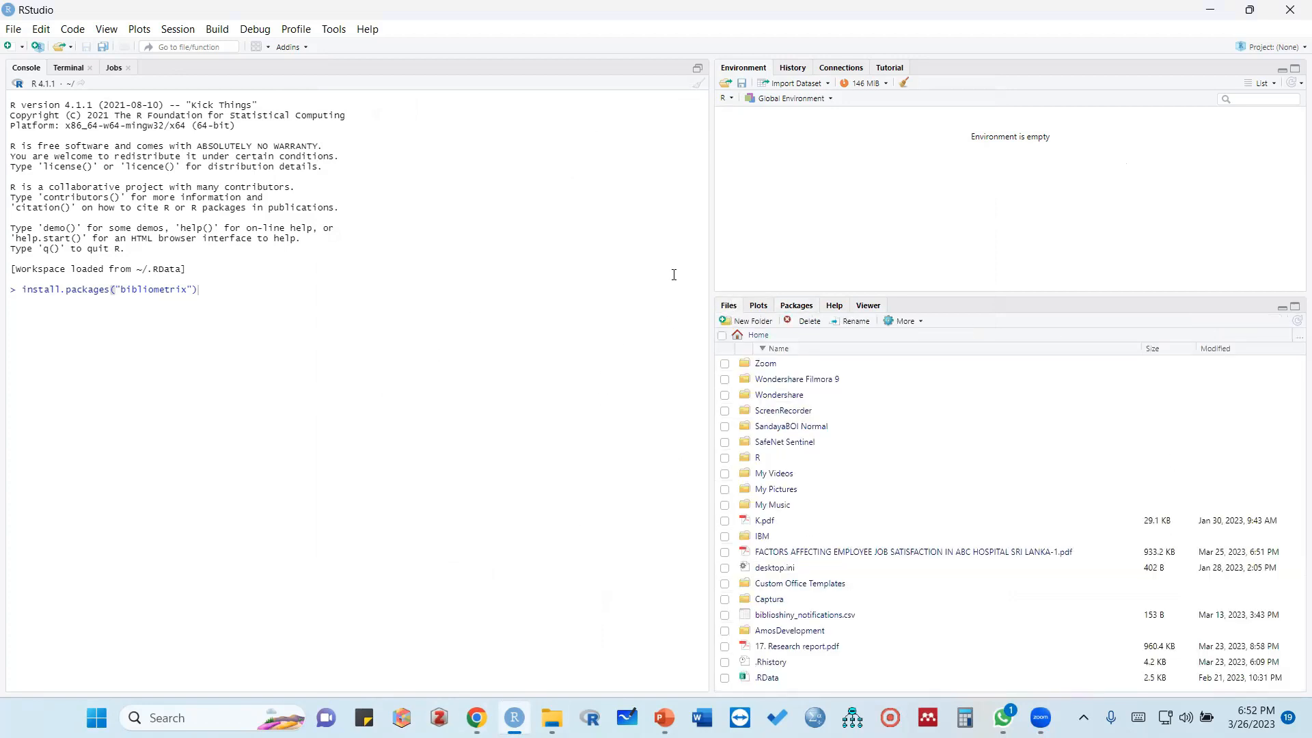
# Open the package installation from the CRAN repository, enter "bi" as the package name and choose the suggested bibliometrix package
pyautogui.click(796, 306)
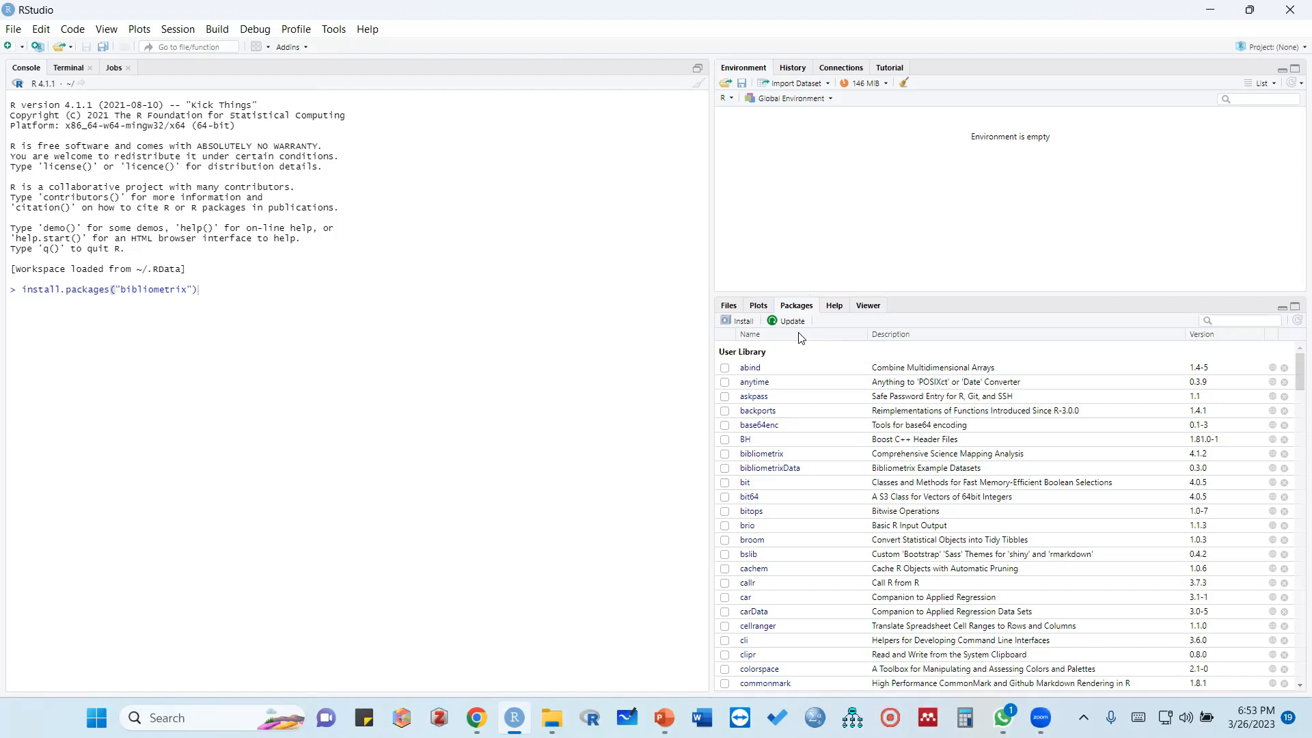
pyautogui.click(741, 324)
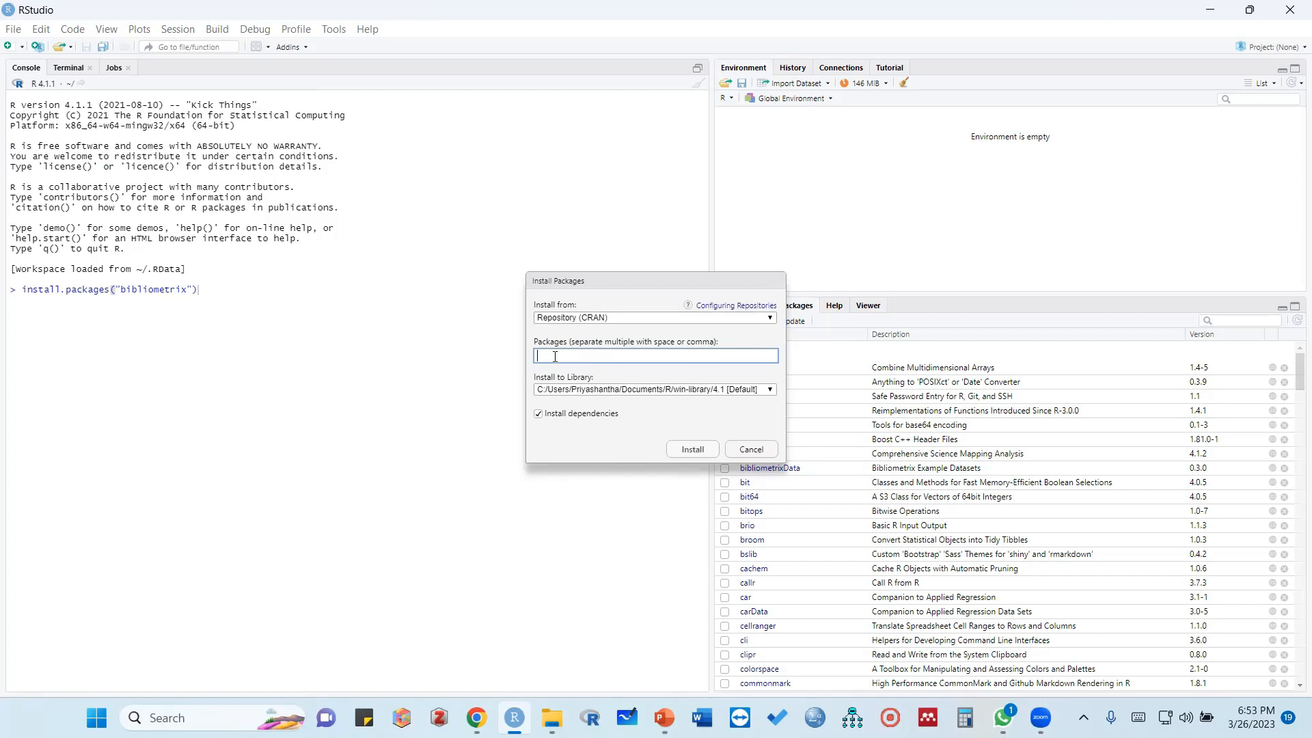
pyautogui.write('bi')
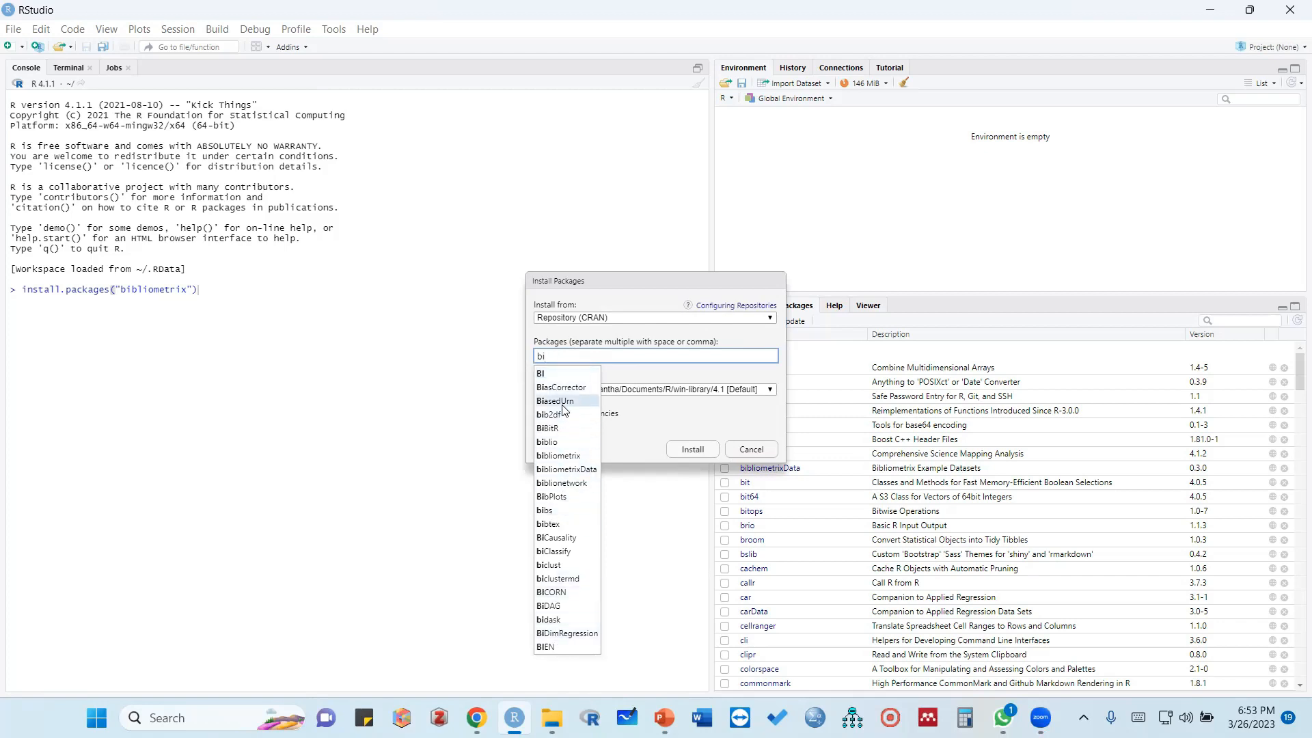
pyautogui.click(571, 455)
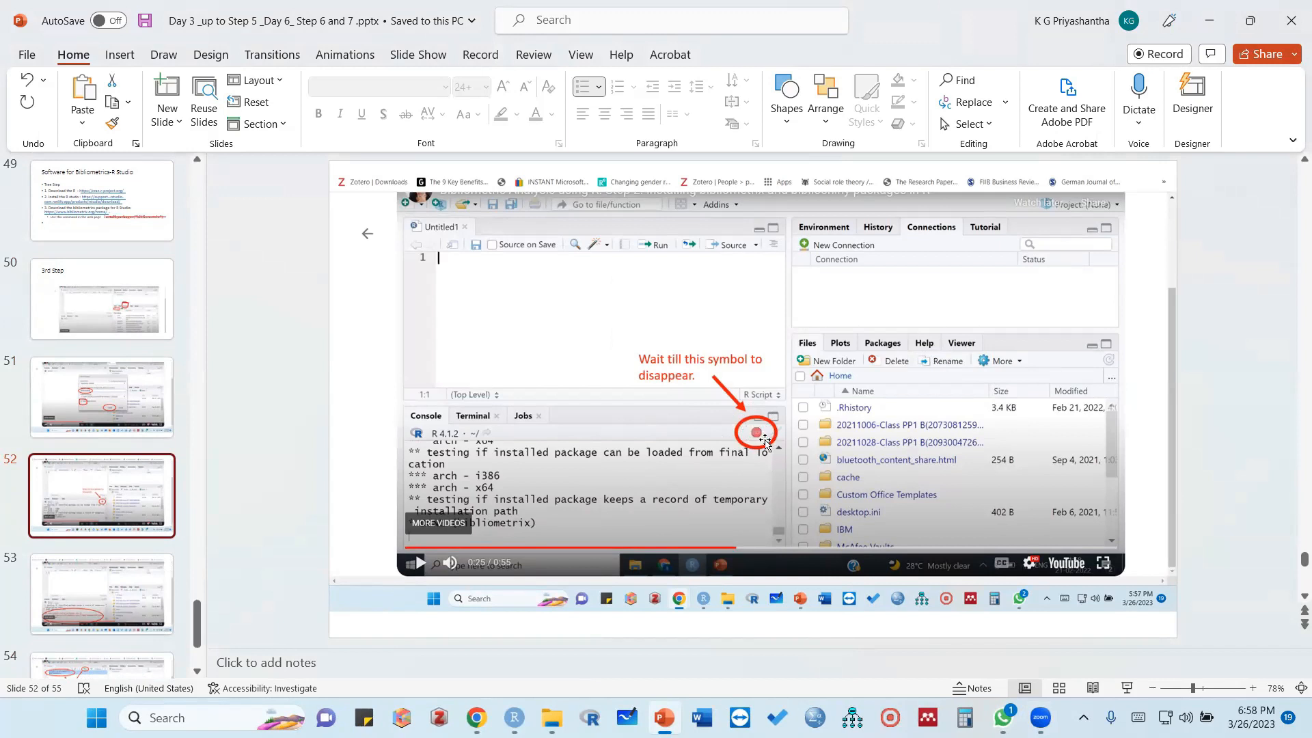
# Switch to the PowerPoint presentation and show slide 53 about the downloaded source packages
pyautogui.click(115, 589)
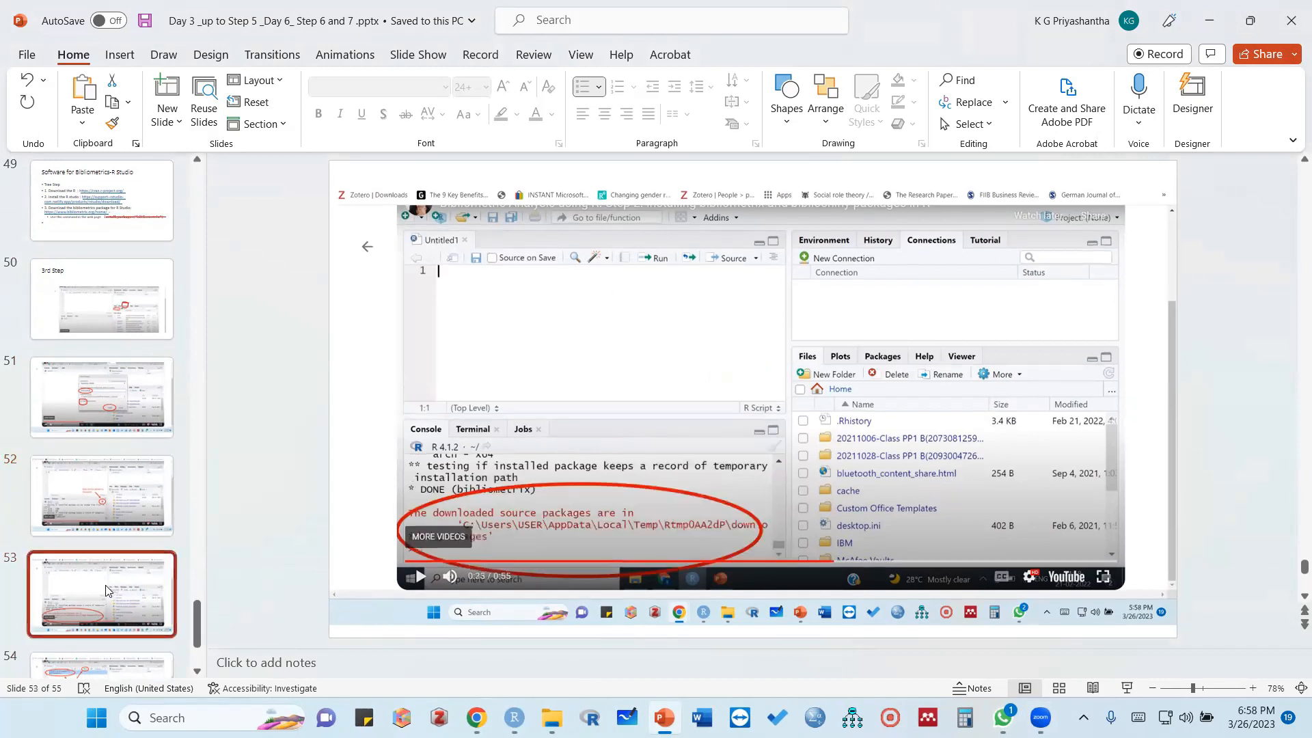